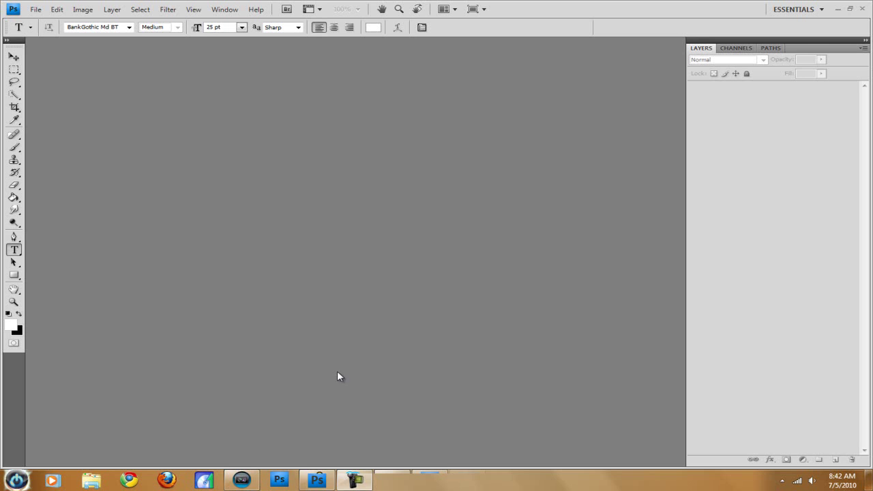
# Cancel File > Open, then create a 1280×720 Film & Video HDV/HDTV 720p/29.97 document.
pyautogui.click(34, 9)
pyautogui.click(37, 32)
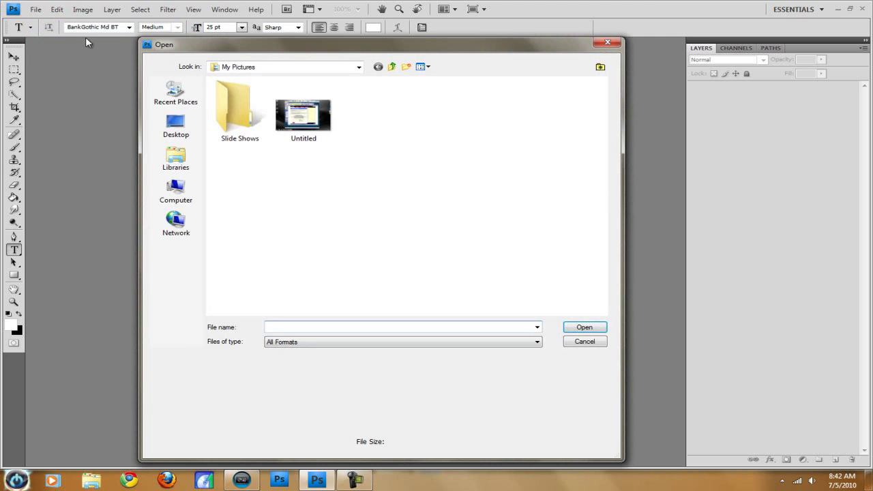
pyautogui.click(584, 343)
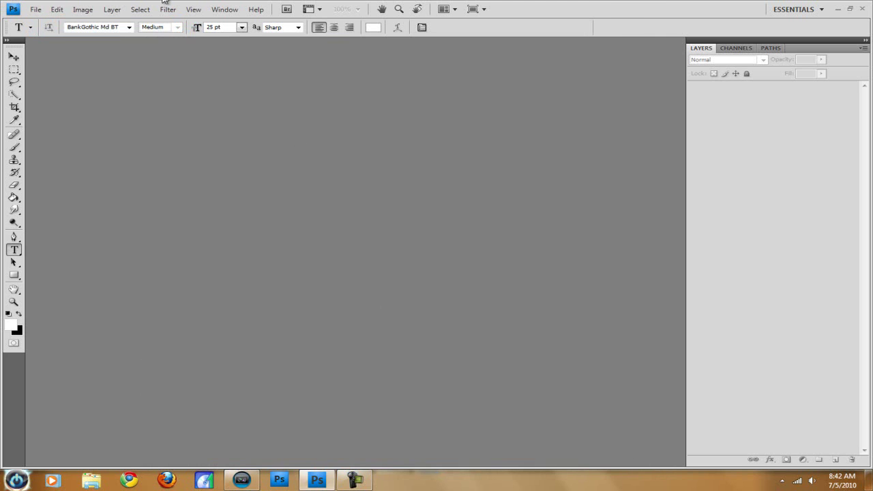
pyautogui.click(35, 9)
pyautogui.click(28, 20)
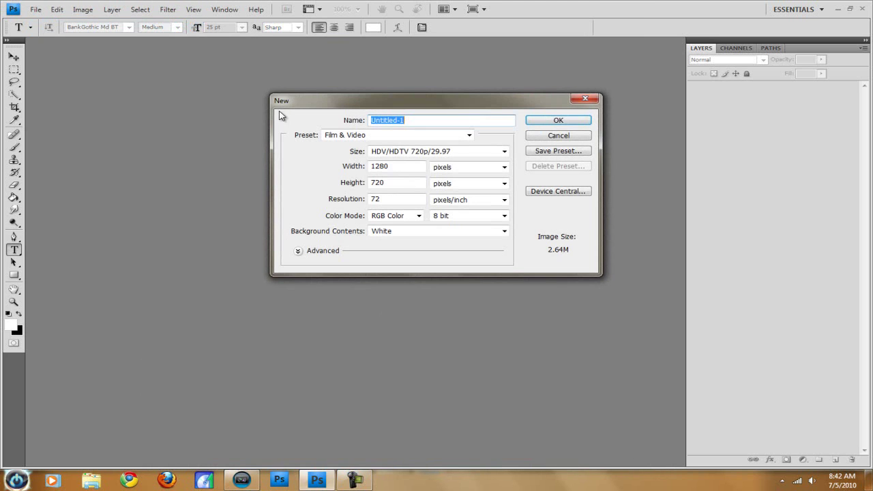
pyautogui.click(394, 137)
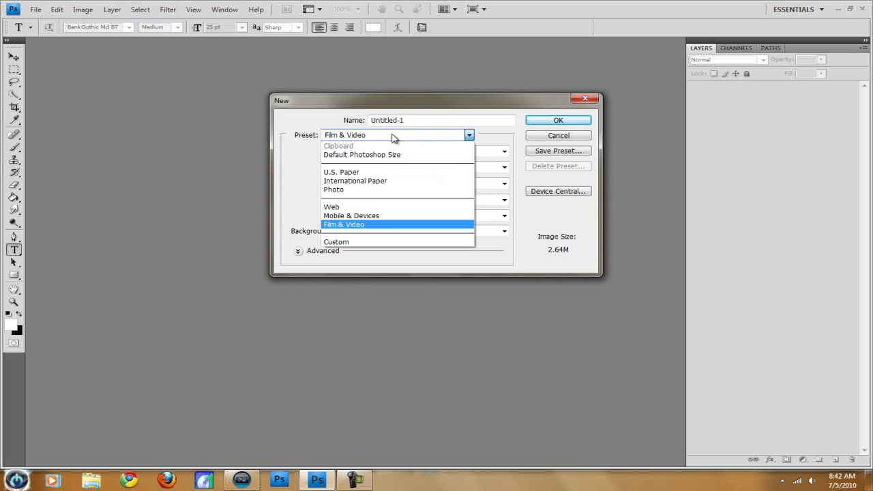
pyautogui.click(386, 225)
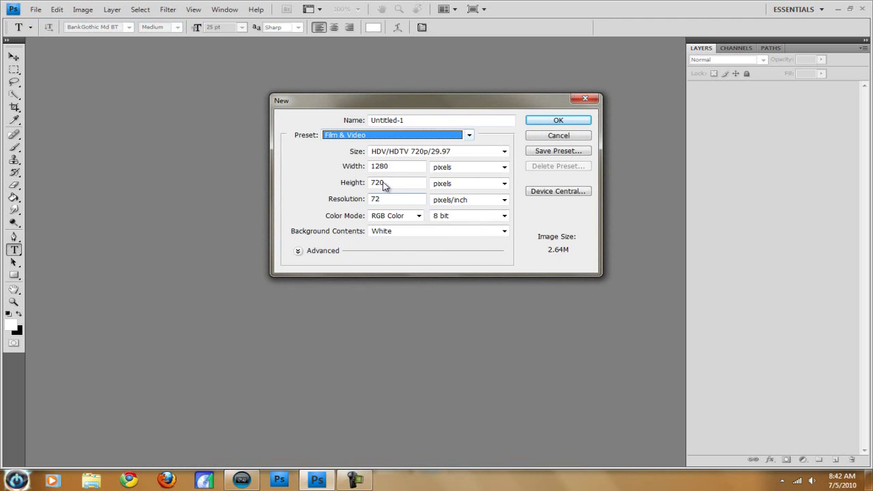
pyautogui.click(391, 153)
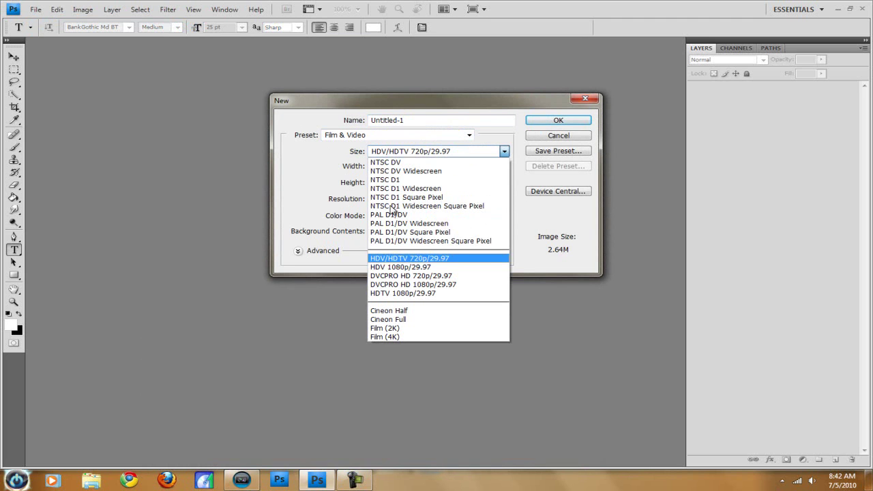
pyautogui.click(450, 260)
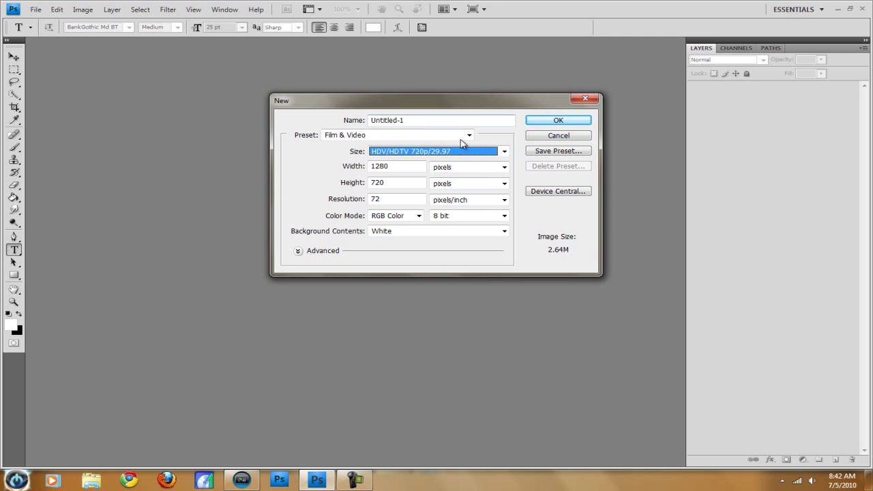
pyautogui.click(413, 167)
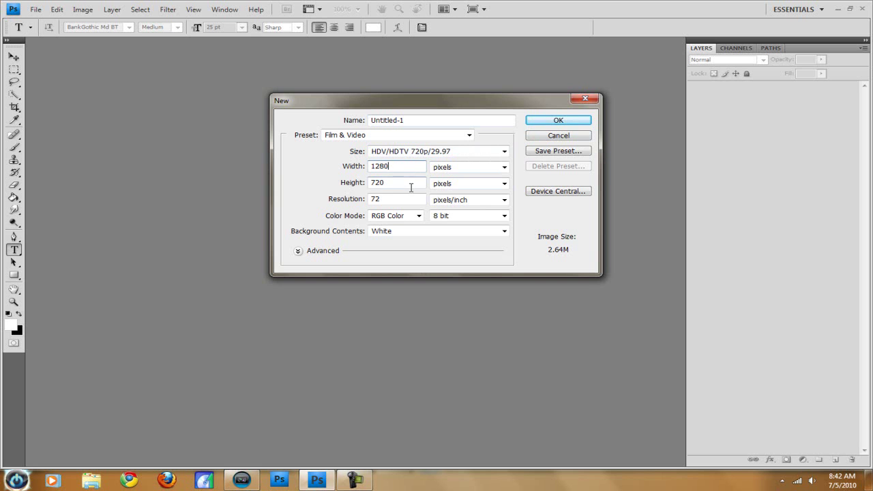
pyautogui.click(544, 120)
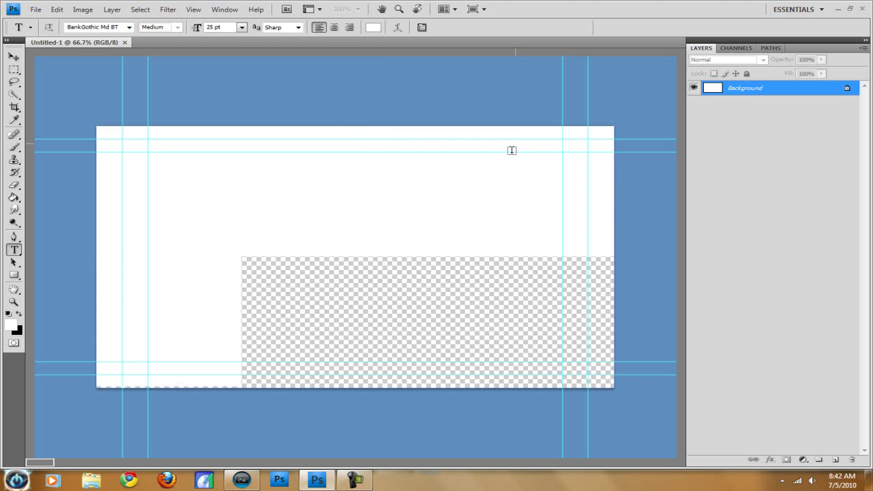
# Convert the Background into Layer 0 and fill it solid black with the Paint Bucket.
pyautogui.doubleClick(772, 94)
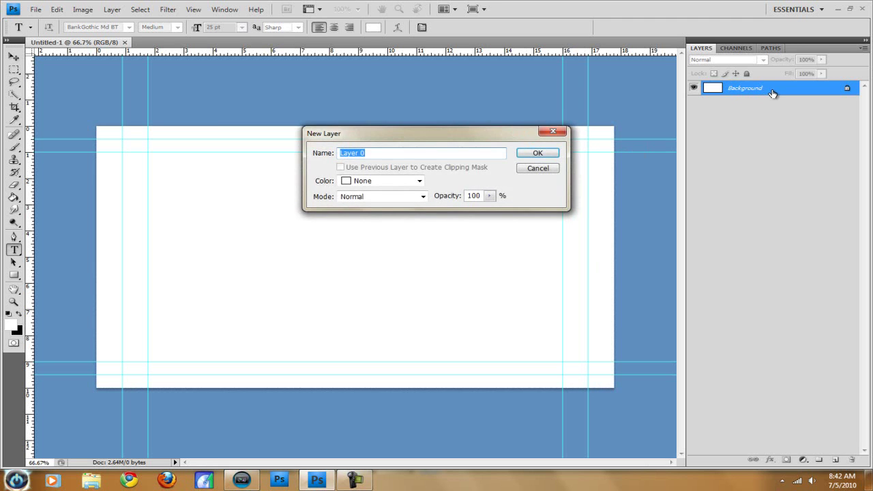
pyautogui.press('Return')
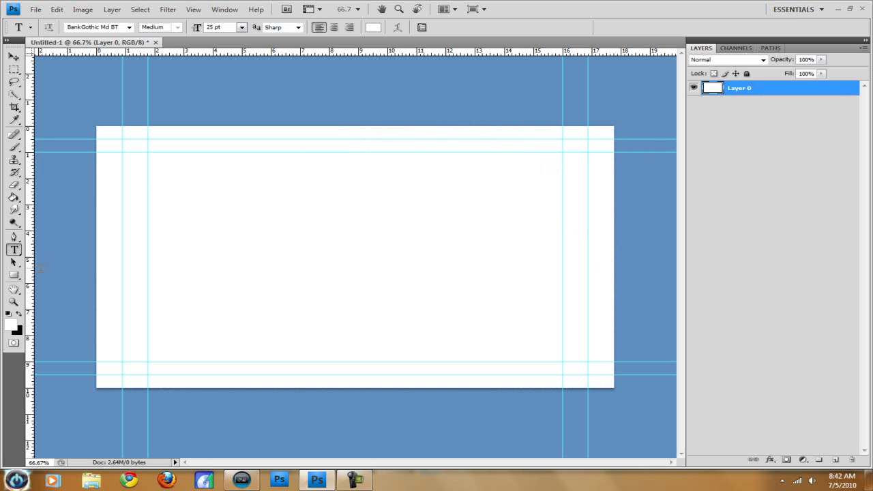
pyautogui.click(20, 317)
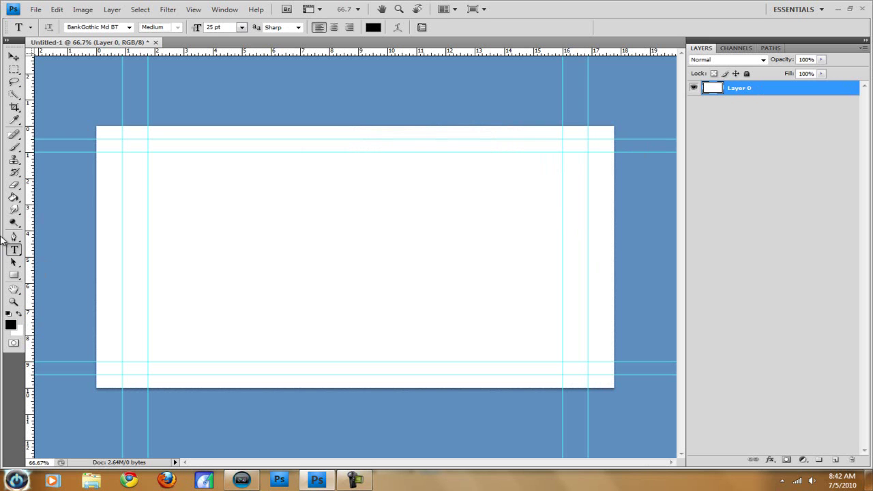
pyautogui.click(13, 198)
pyautogui.click(244, 193)
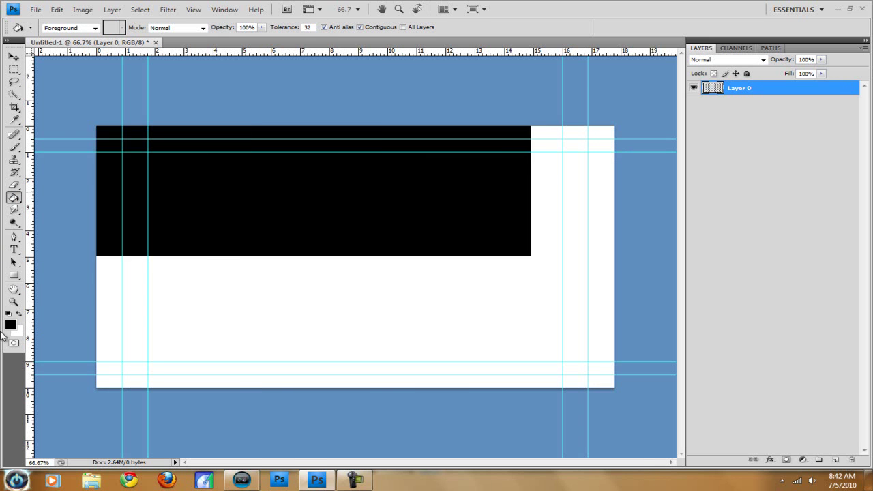
# Set the foreground colour to bright teal #00ffd2.
pyautogui.click(23, 315)
pyautogui.click(12, 326)
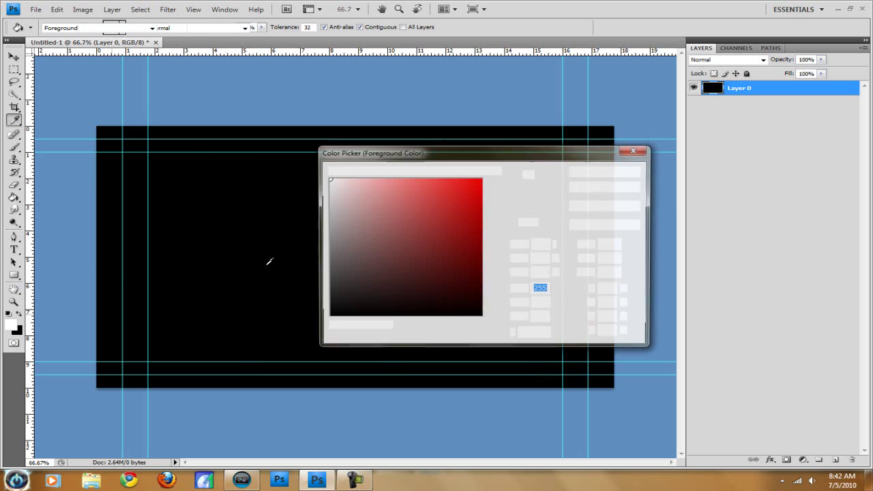
pyautogui.moveTo(499, 253); pyautogui.dragTo(499, 252)
pyautogui.click(477, 207)
pyautogui.moveTo(478, 207); pyautogui.dragTo(482, 178)
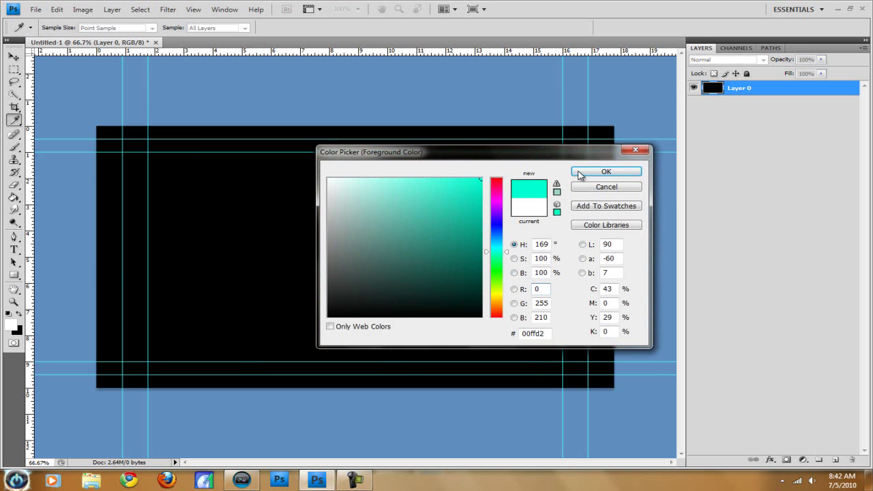
pyautogui.click(607, 171)
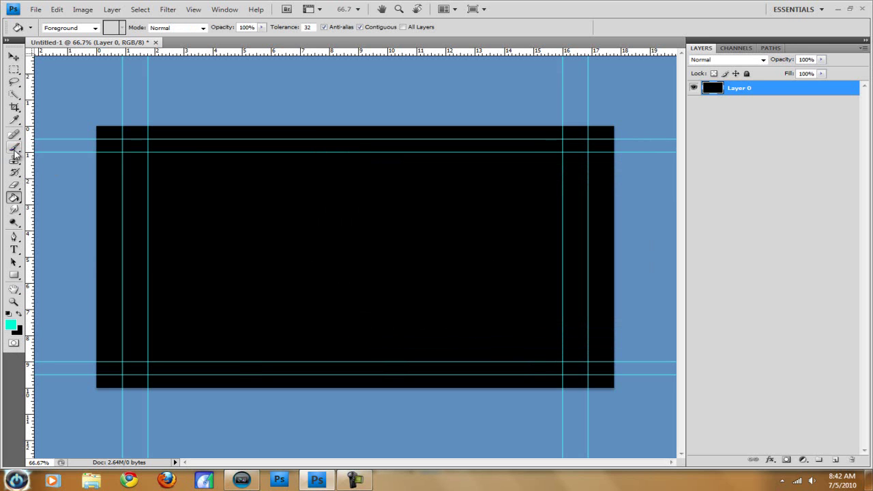
# Click once at the canvas centre with a 2500 px soft round brush for a teal glow.
pyautogui.click(14, 146)
pyautogui.click(82, 27)
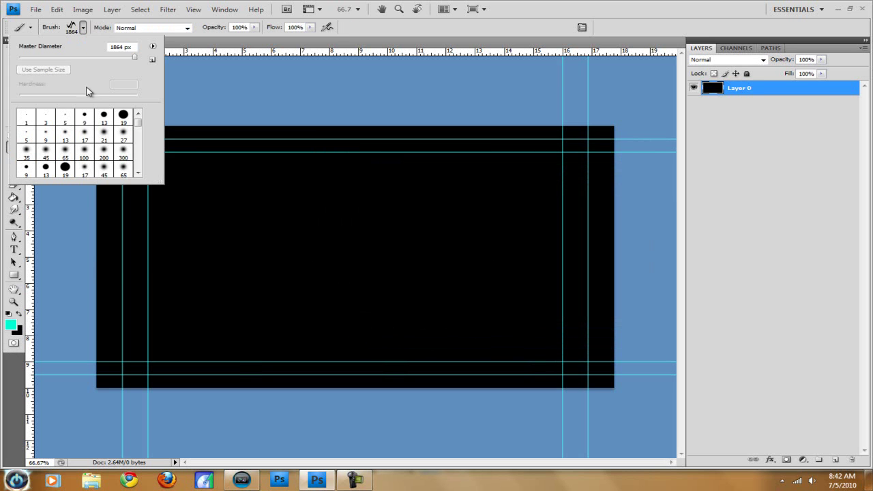
pyautogui.click(125, 174)
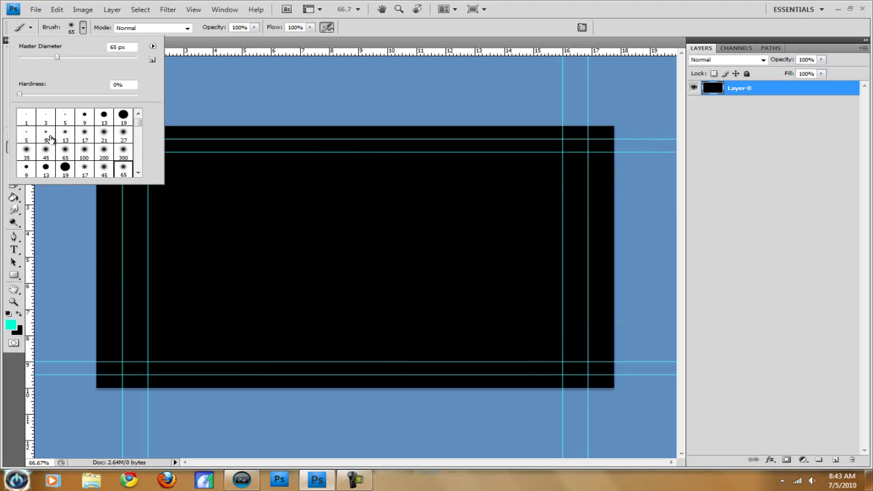
pyautogui.moveTo(58, 60)
pyautogui.mouseDown()
pyautogui.moveTo(137, 50)
pyautogui.moveTo(160, 63)
pyautogui.mouseUp()
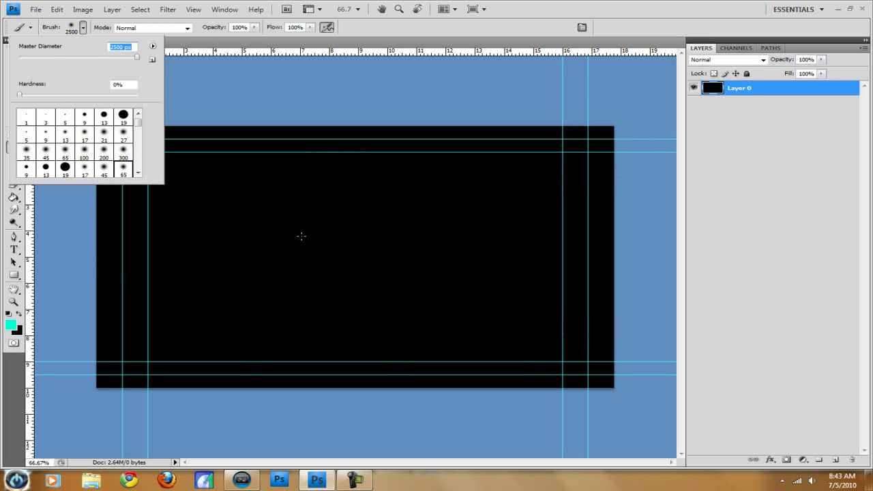
pyautogui.press('Return')
pyautogui.click(348, 249)
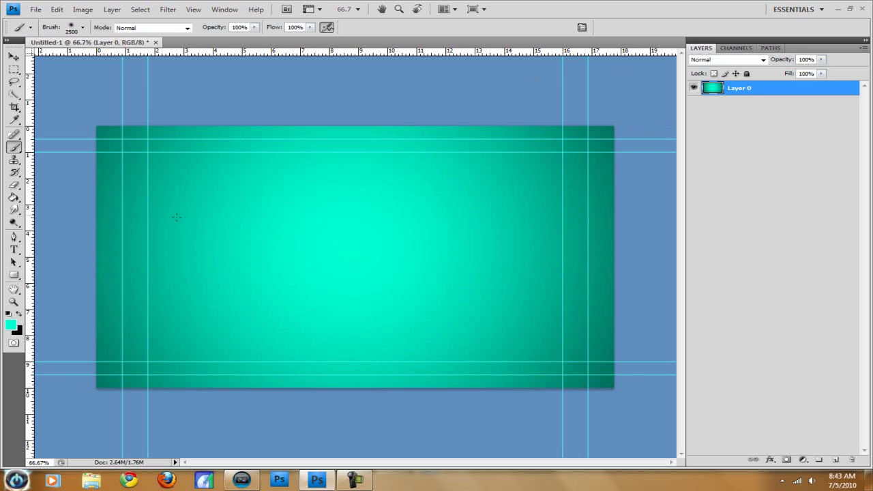
# Type INTRO on the canvas's left side, set it to 200 pt, and commit it.
pyautogui.click(13, 250)
pyautogui.click(149, 244)
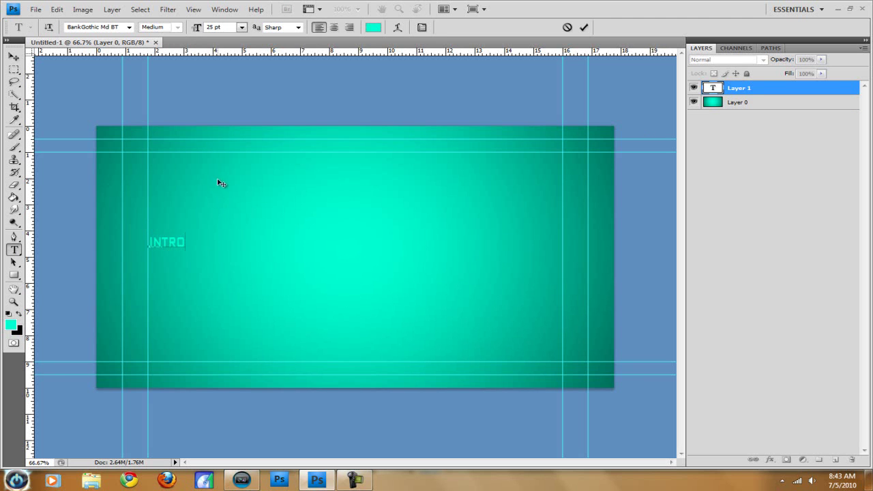
pyautogui.hotkey('ctrl', 'a')
pyautogui.click(195, 29)
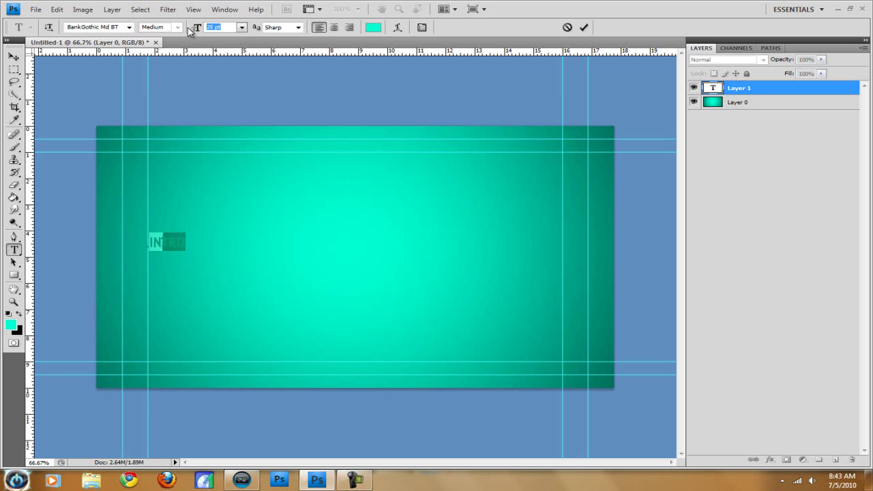
pyautogui.write('200')
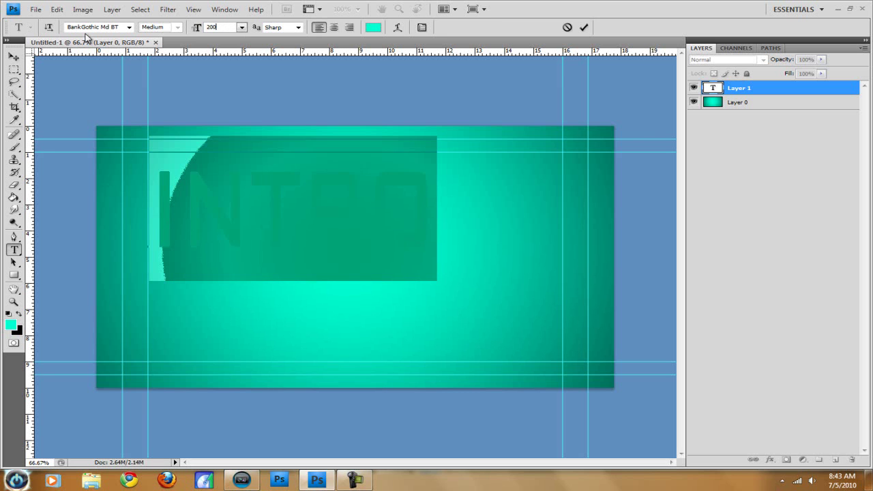
pyautogui.click(14, 56)
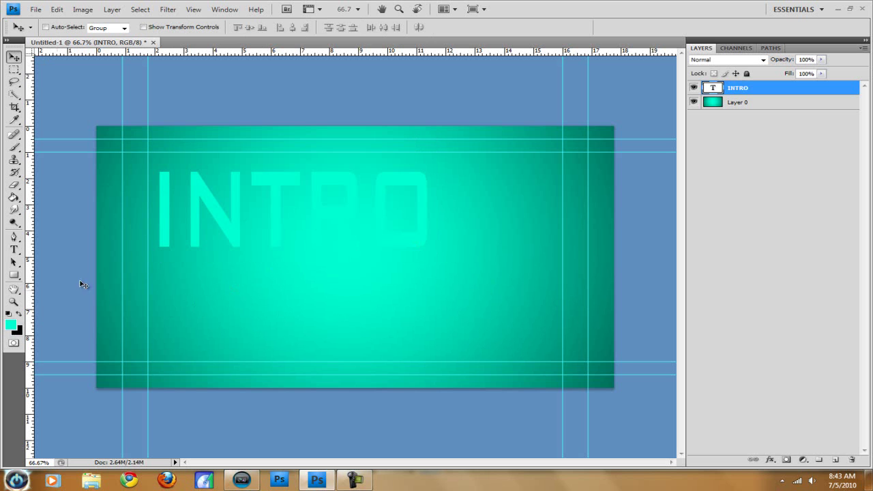
# Give the INTRO layer a white Color Overlay and a 3 px black outside Stroke.
pyautogui.doubleClick(818, 92)
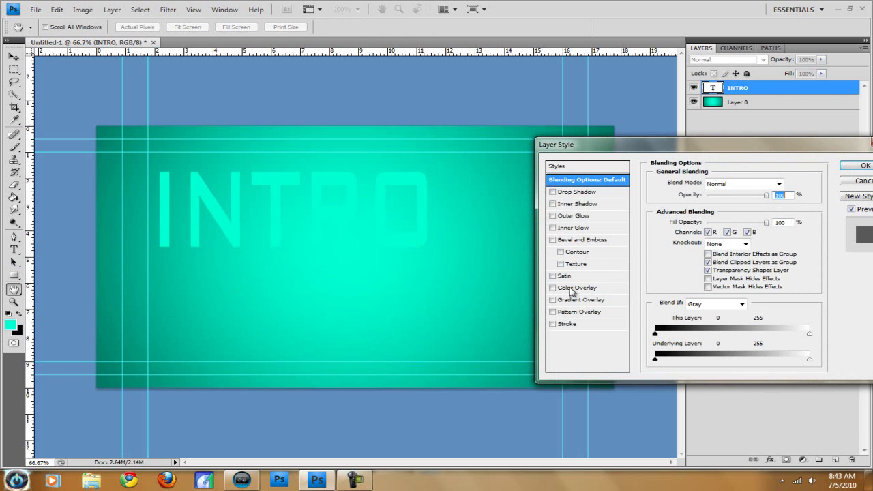
pyautogui.click(571, 292)
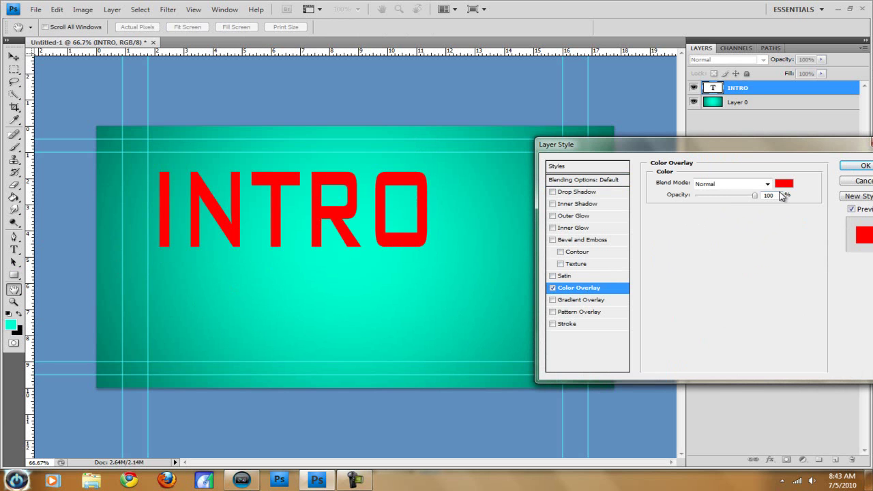
pyautogui.click(784, 184)
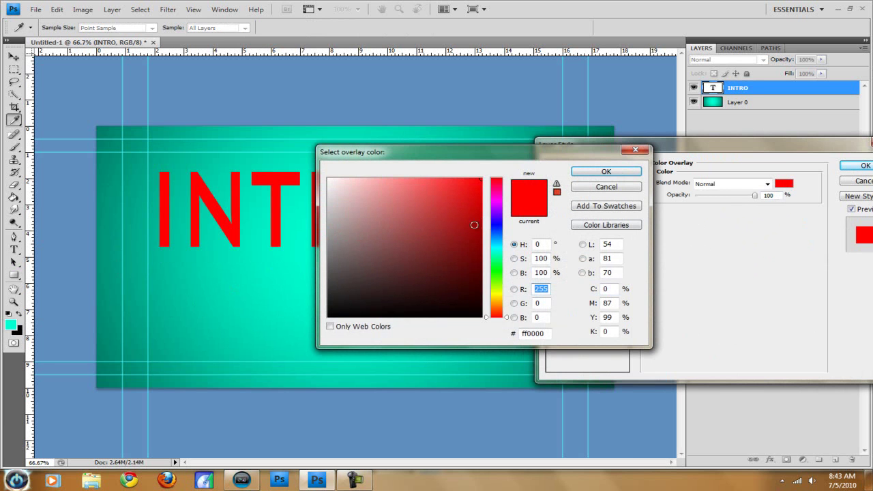
pyautogui.click(389, 227)
pyautogui.moveTo(377, 239); pyautogui.dragTo(187, 146)
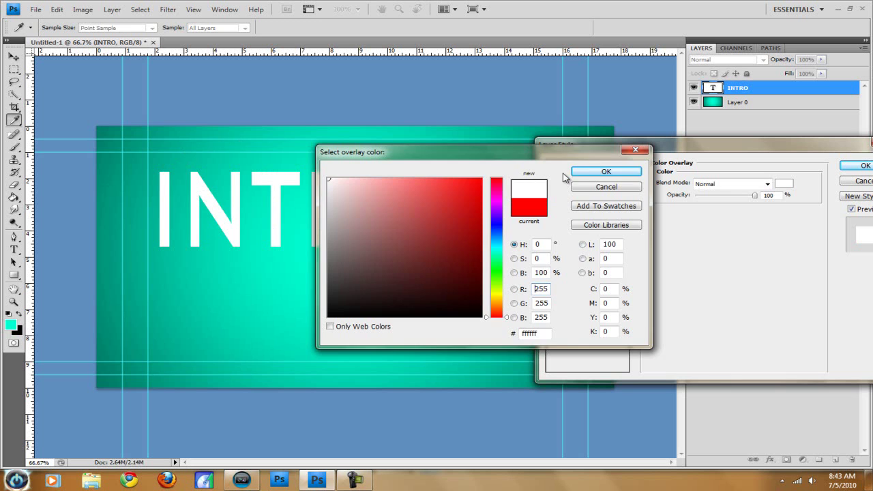
pyautogui.click(589, 176)
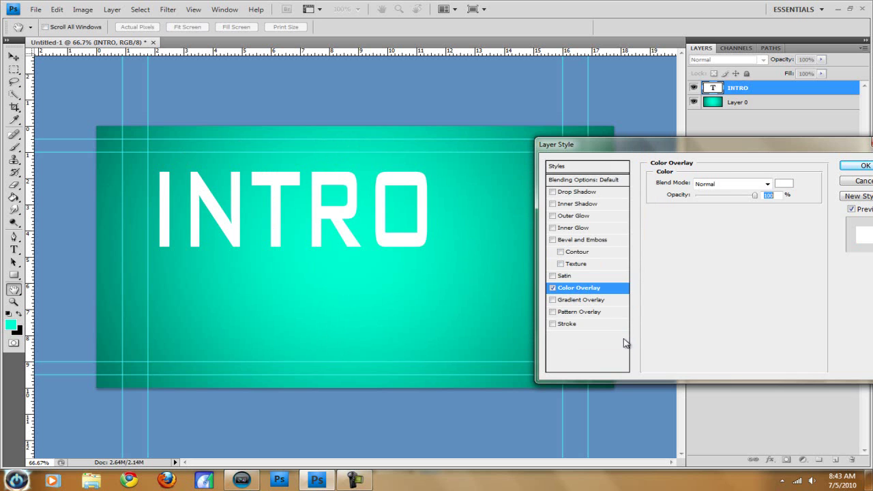
pyautogui.click(564, 326)
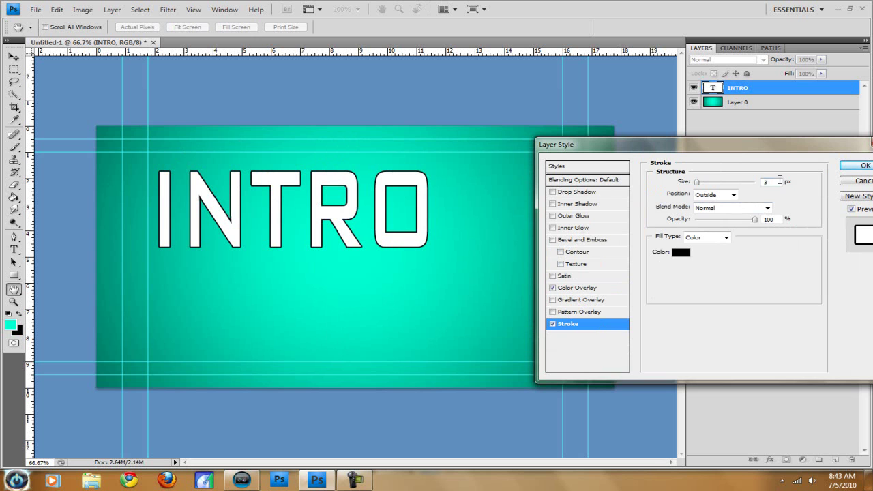
pyautogui.press('Return')
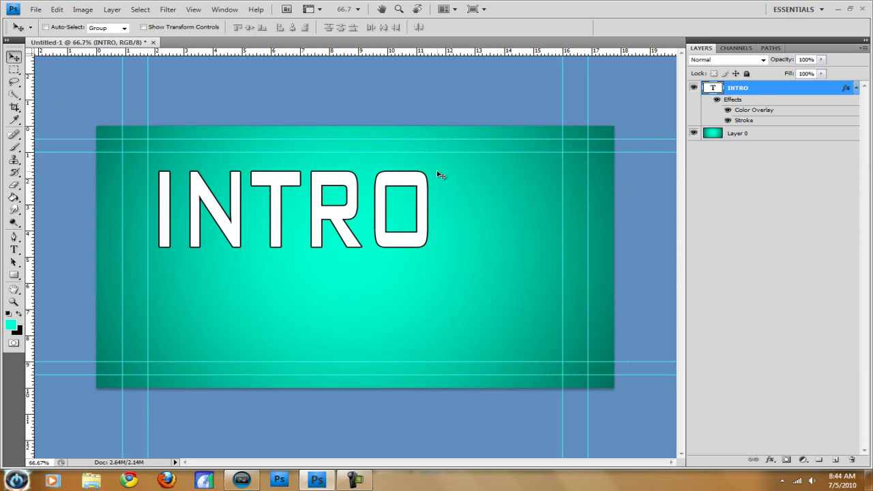
# Duplicate the INTRO layer repeatedly with Ctrl+J, nudging each copy right and down.
pyautogui.hotkey('ctrl', 'j')
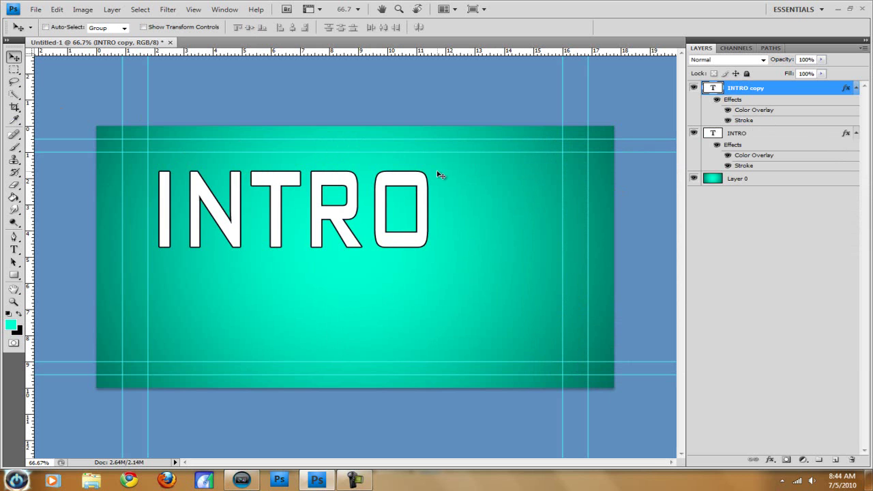
pyautogui.press('Right')
pyautogui.press('Right')
pyautogui.press('Down')
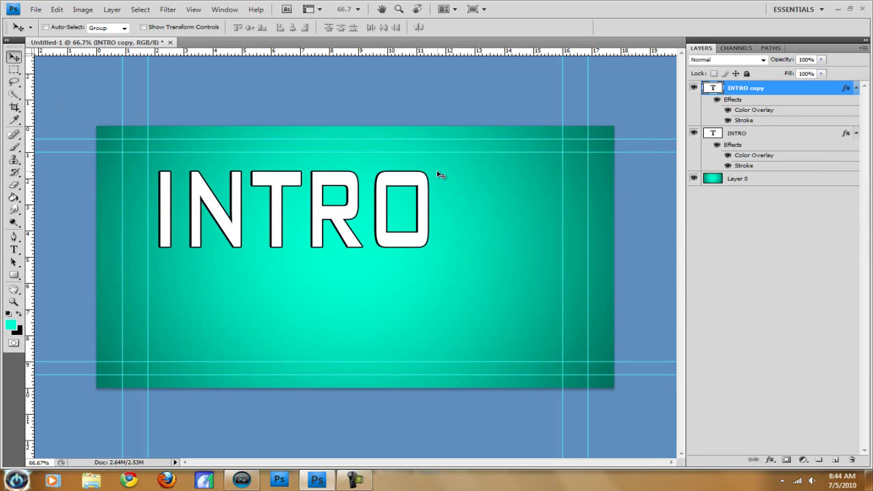
pyautogui.hotkey('ctrl', 'j')
pyautogui.hotkey('ctrl', 'j')
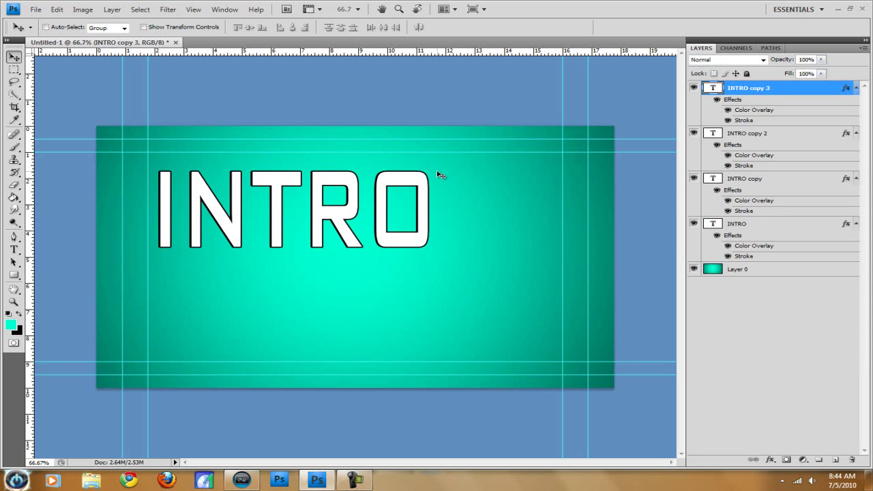
pyautogui.press('Right')
pyautogui.press('Right')
pyautogui.press('Down')
pyautogui.hotkey('ctrl', 'j')
pyautogui.press('Right')
pyautogui.press('Right')
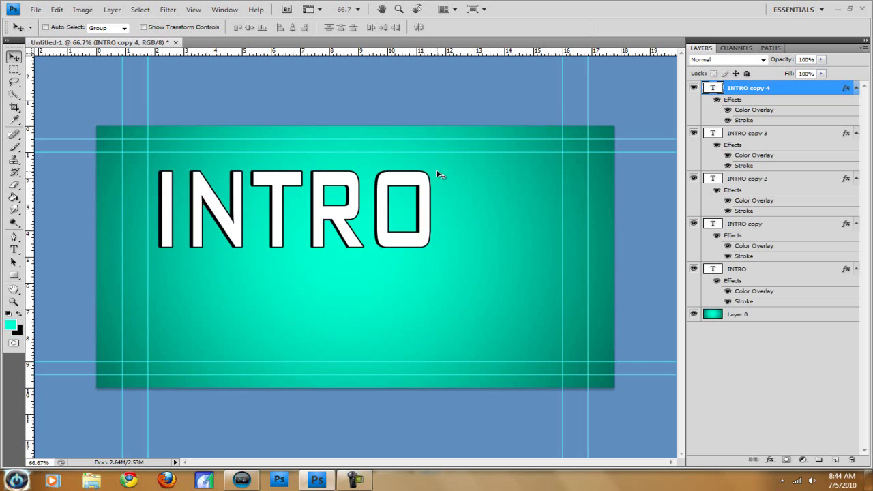
pyautogui.press('Down')
pyautogui.hotkey('ctrl', 'j')
pyautogui.press('Right')
pyautogui.press('Right')
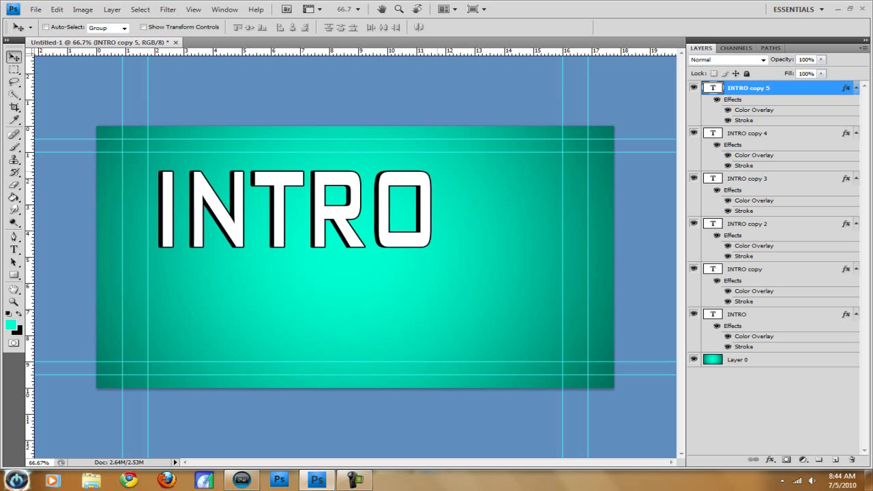
pyautogui.press('Right')
pyautogui.press('Right')
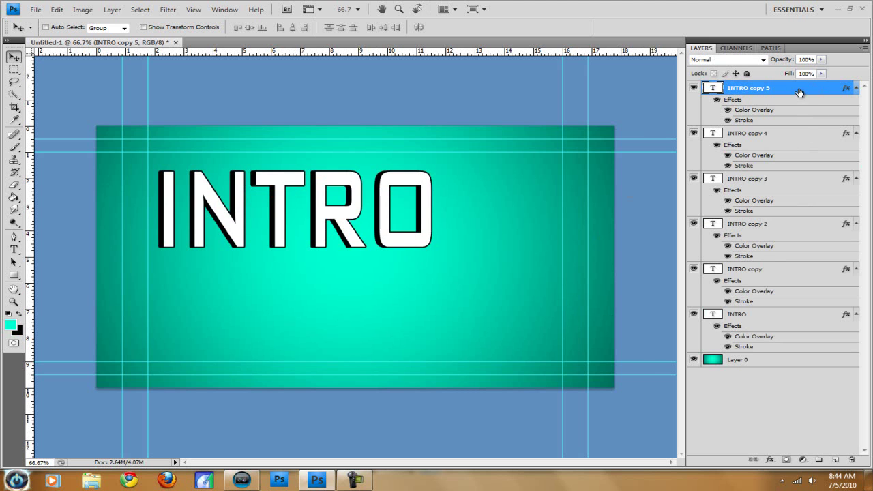
# Select and merge all the INTRO layers with Ctrl+E, then add a Drop Shadow style.
pyautogui.keyDown('shift'); pyautogui.click(786, 320); pyautogui.keyUp('shift')
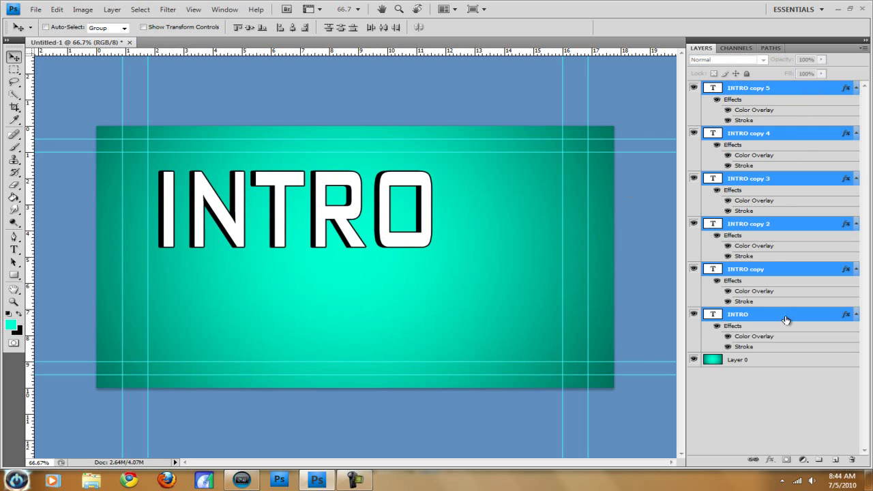
pyautogui.hotkey('ctrl', 'e')
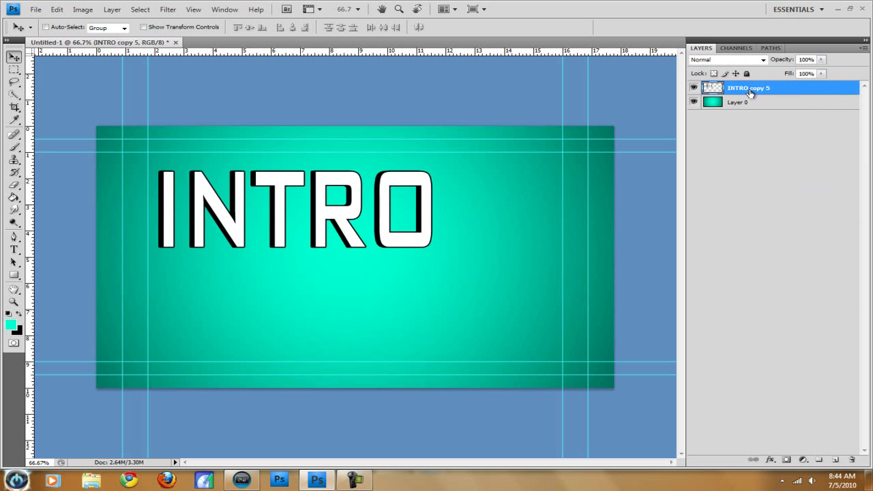
pyautogui.doubleClick(813, 91)
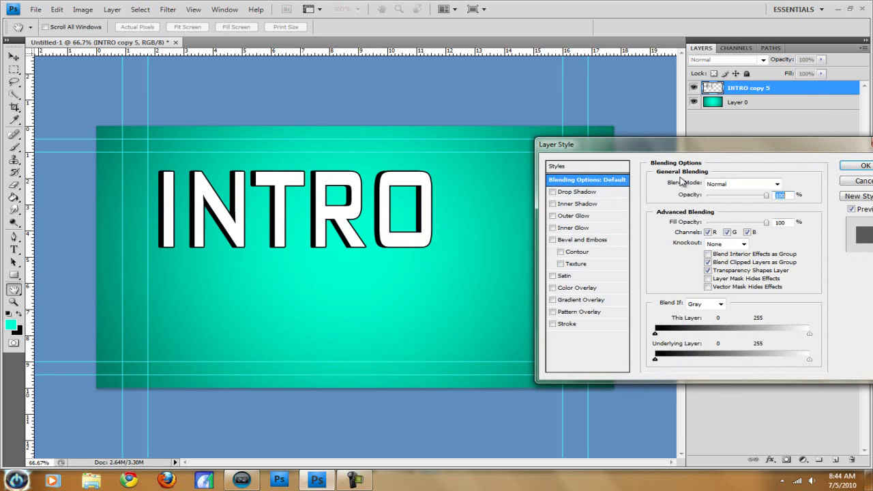
pyautogui.click(553, 191)
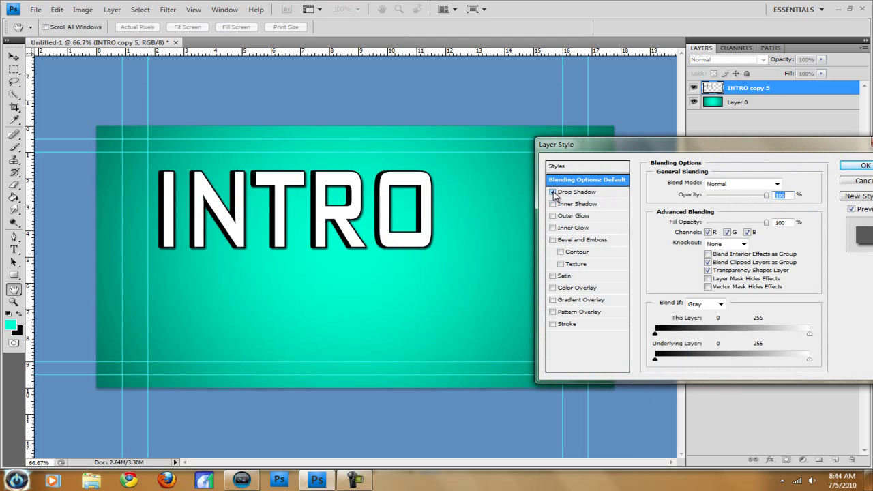
pyautogui.click(853, 167)
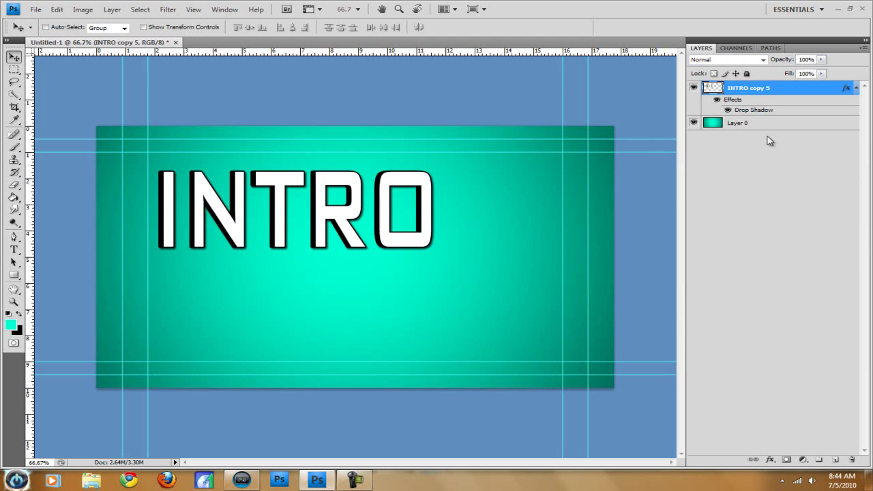
# Align INTRO to Layer 0's vertical and horizontal centres, then deselect with Ctrl+D.
pyautogui.keyDown('ctrl'); pyautogui.click(713, 123); pyautogui.keyUp('ctrl')
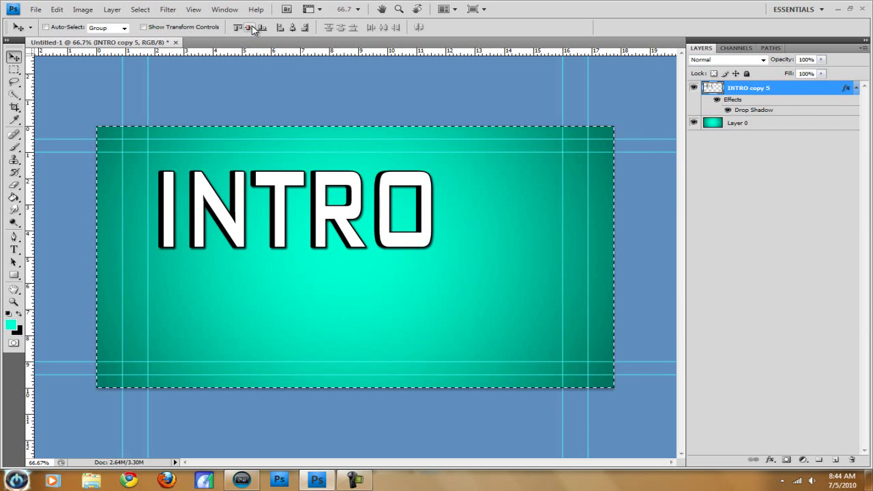
pyautogui.click(250, 27)
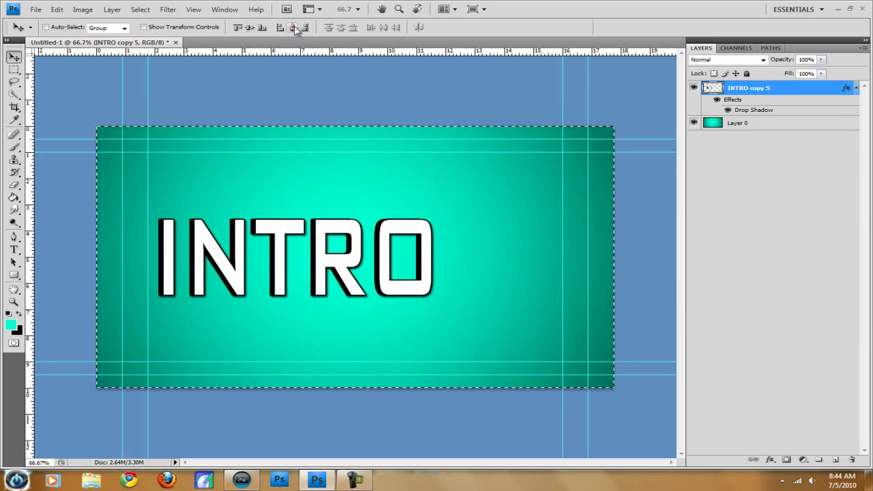
pyautogui.click(292, 28)
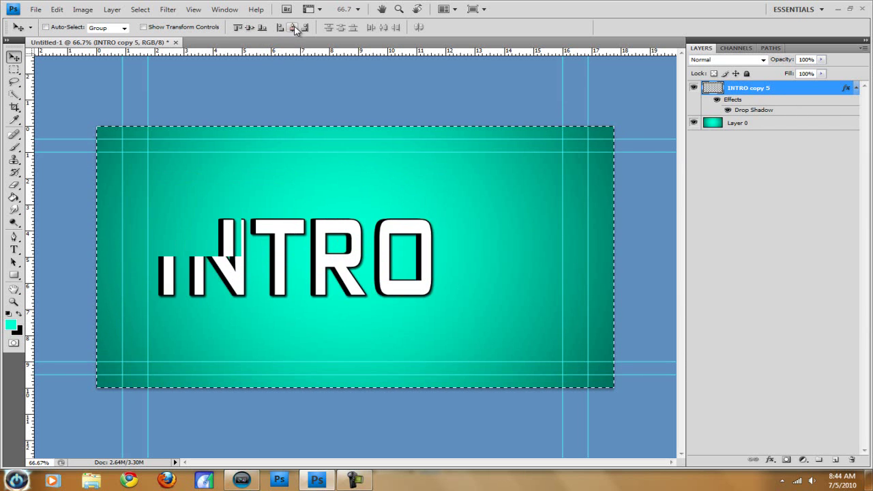
pyautogui.click(13, 68)
pyautogui.hotkey('ctrl', 'd')
pyautogui.click(13, 56)
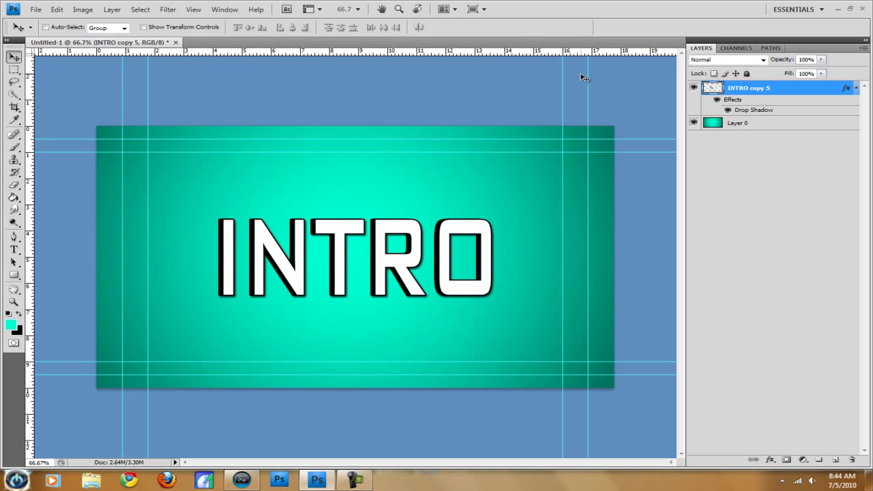
# Duplicate the centred INTRO layer and flip the copy with Free Transform > Flip Vertical.
pyautogui.hotkey('ctrl', 'j')
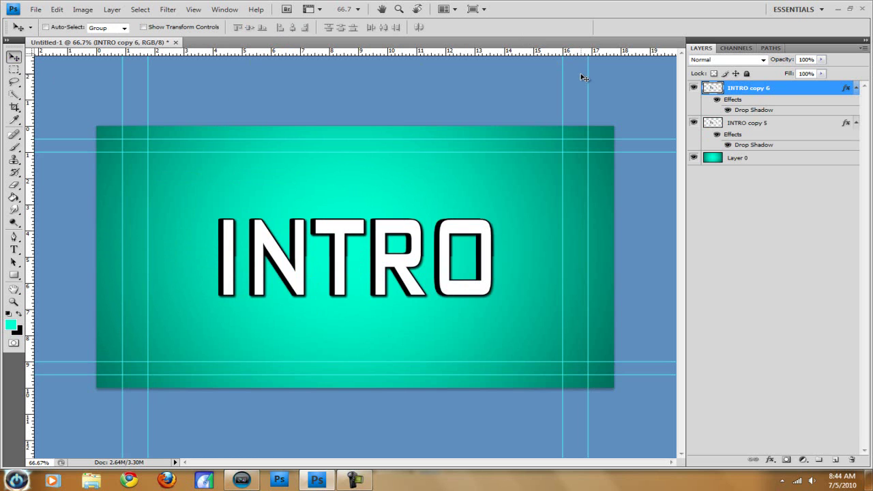
pyautogui.rightClick(801, 90)
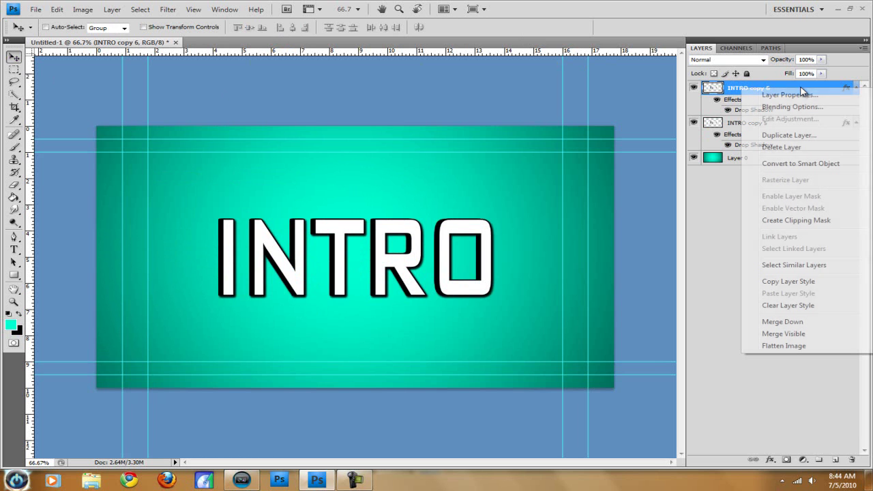
pyautogui.click(685, 83)
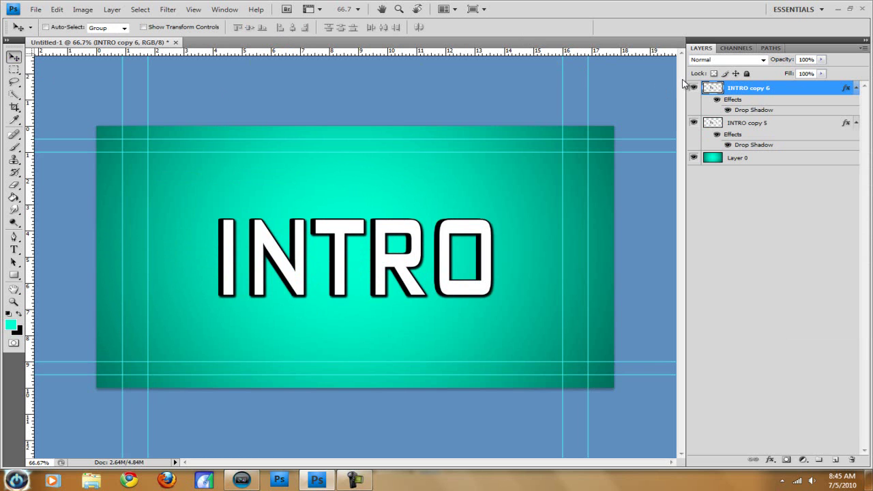
pyautogui.hotkey('ctrl', 't')
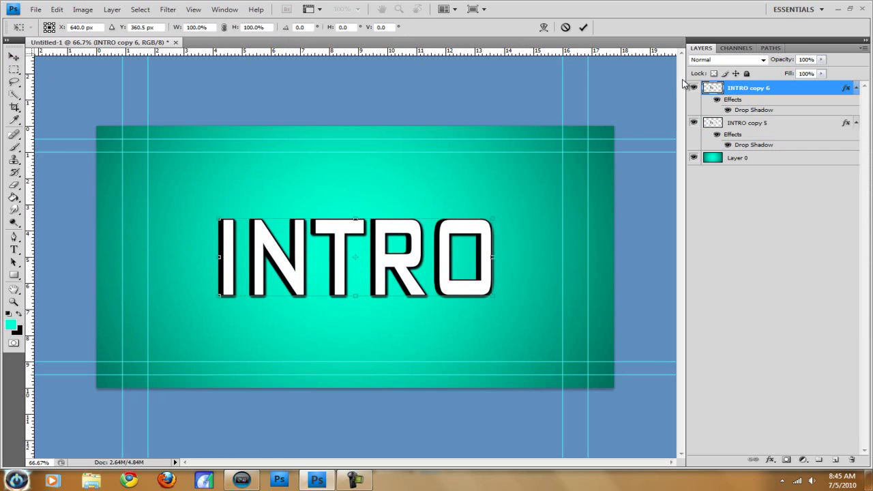
pyautogui.rightClick(391, 273)
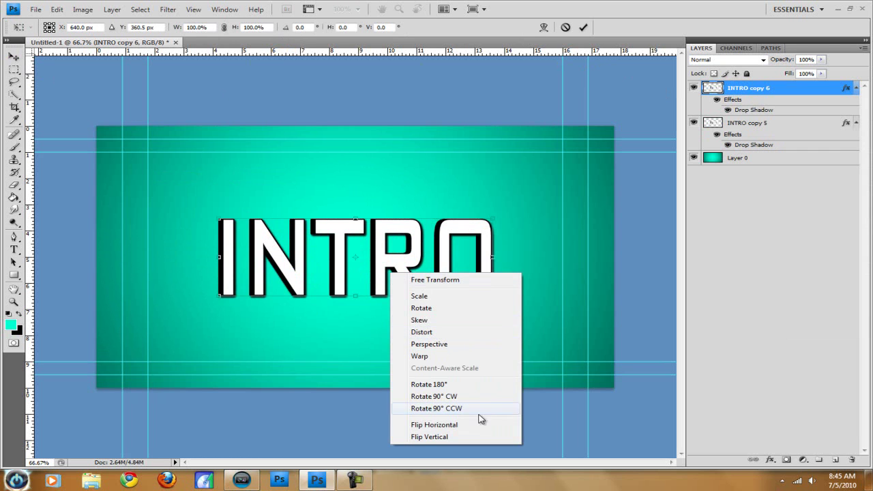
pyautogui.click(469, 437)
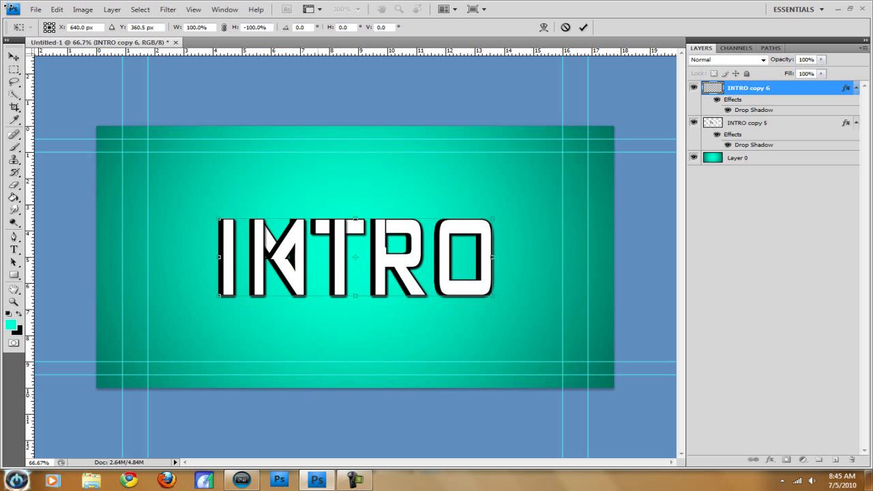
pyautogui.click(18, 59)
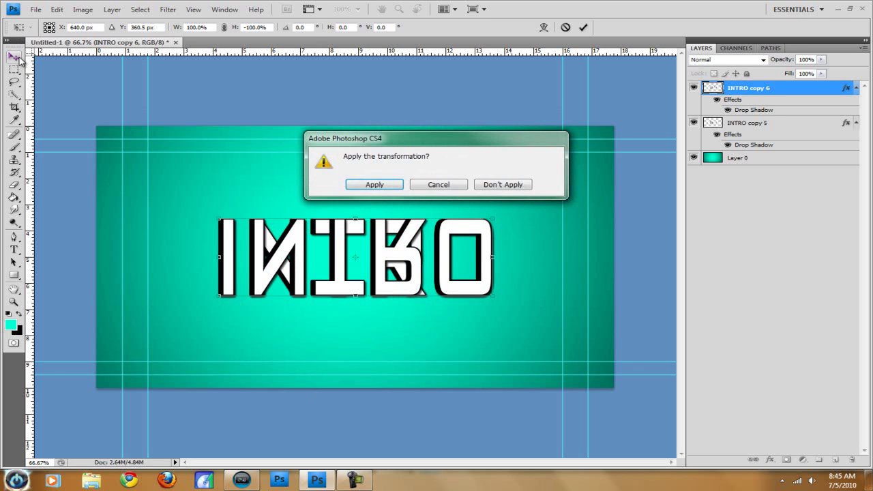
pyautogui.press('Return')
pyautogui.hotkey('ctrl', '-')
pyautogui.hotkey('ctrl', '-')
pyautogui.hotkey('ctrl', '-')
pyautogui.hotkey('ctrl', '-')
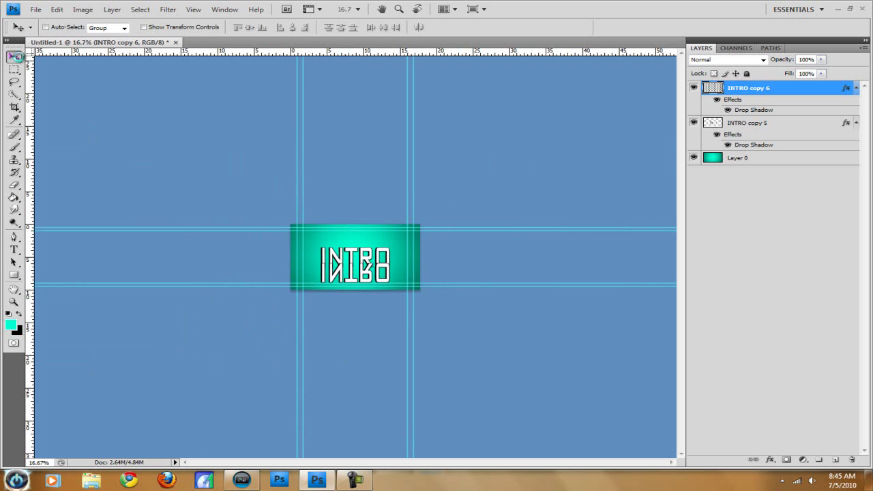
pyautogui.hotkey('ctrl', '+')
pyautogui.hotkey('ctrl', '+')
pyautogui.hotkey('ctrl', '+')
pyautogui.hotkey('ctrl', '+')
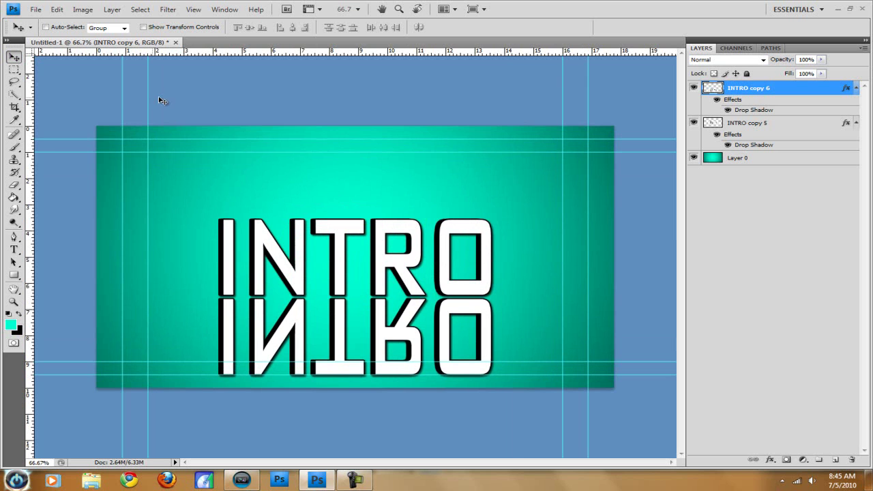
# Mask INTRO copy 6 with a black-to-transparent gradient fading downward and set opacity to 15%.
pyautogui.click(788, 462)
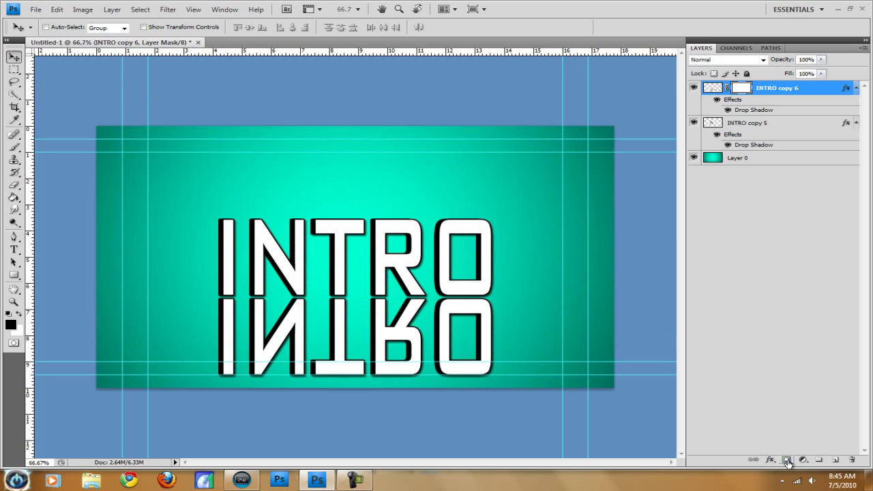
pyautogui.click(13, 198)
pyautogui.click(15, 199)
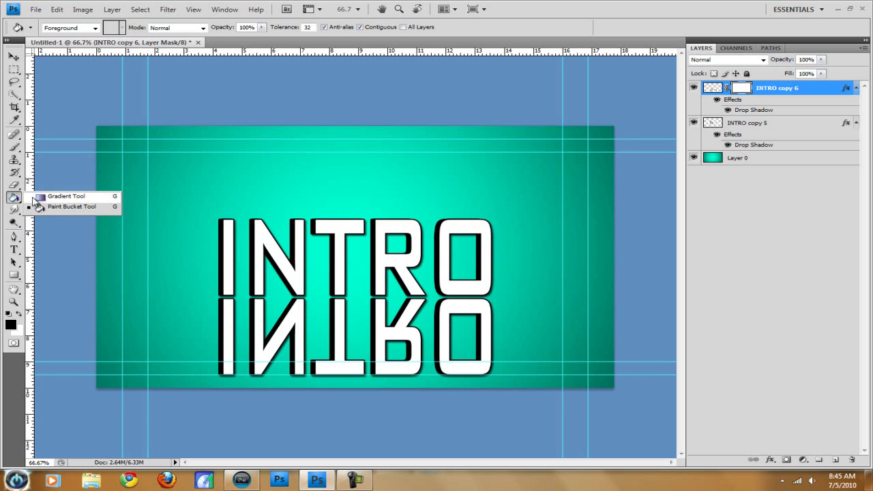
pyautogui.click(34, 197)
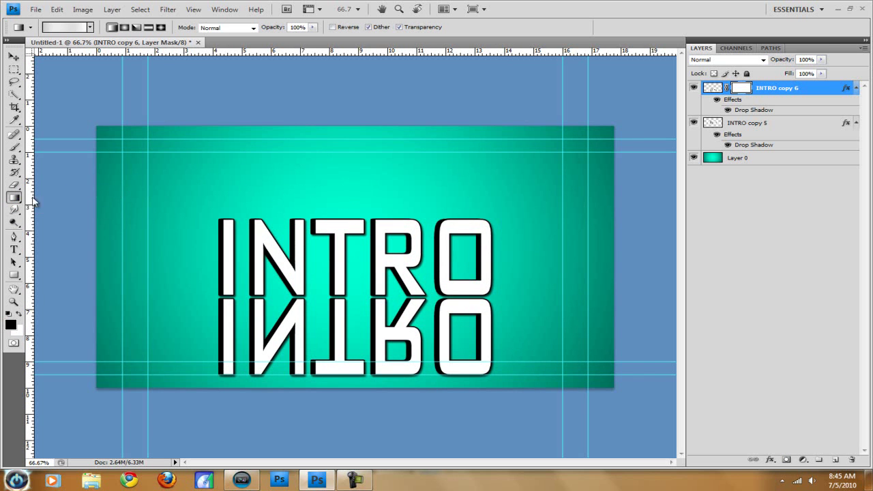
pyautogui.click(89, 27)
pyautogui.doubleClick(41, 50)
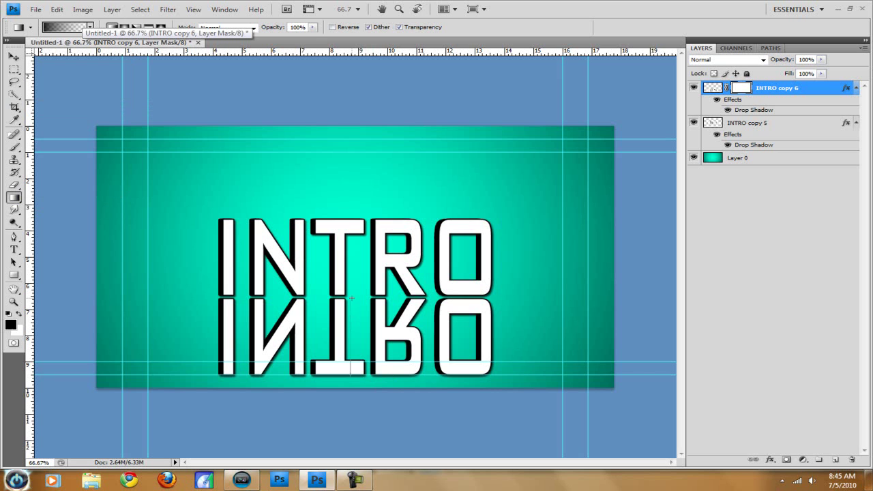
pyautogui.moveTo(351, 299); pyautogui.dragTo(350, 375)
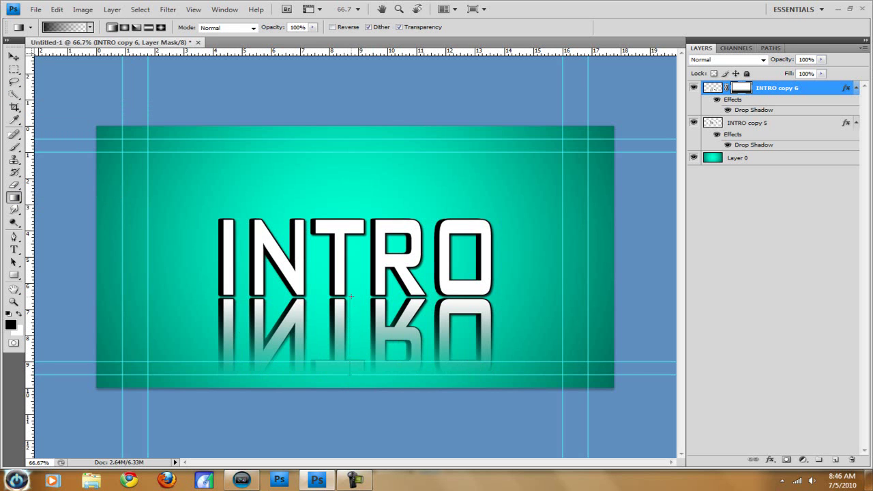
pyautogui.moveTo(350, 297); pyautogui.dragTo(364, 365)
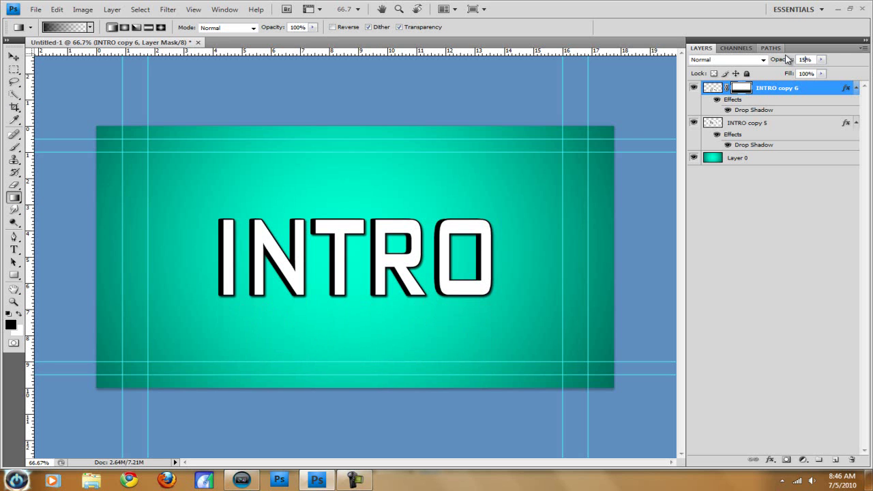
pyautogui.write('5')
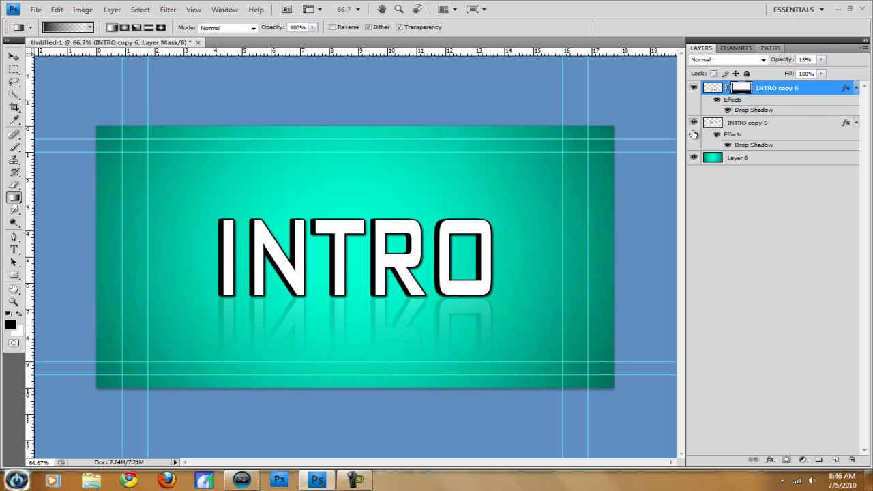
# Hide both INTRO text layers and create a new Desktop folder named 'intro intro' from Save As.
pyautogui.moveTo(695, 124); pyautogui.dragTo(697, 91)
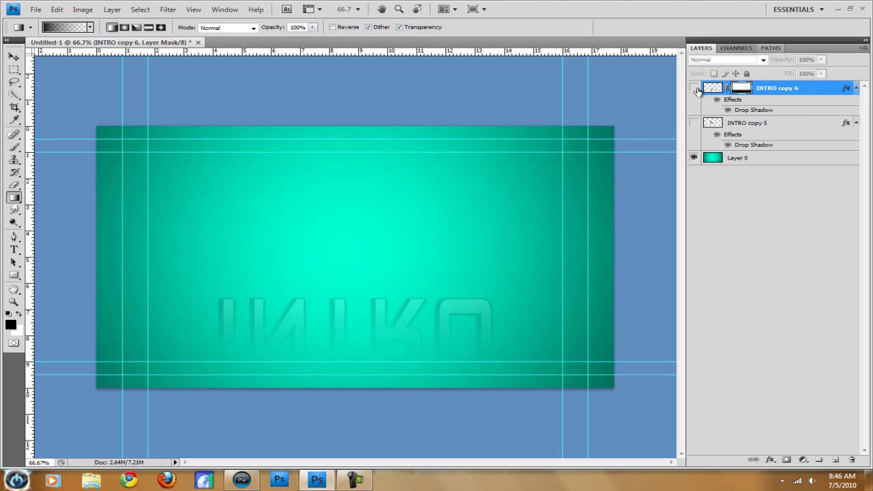
pyautogui.click(34, 8)
pyautogui.click(84, 156)
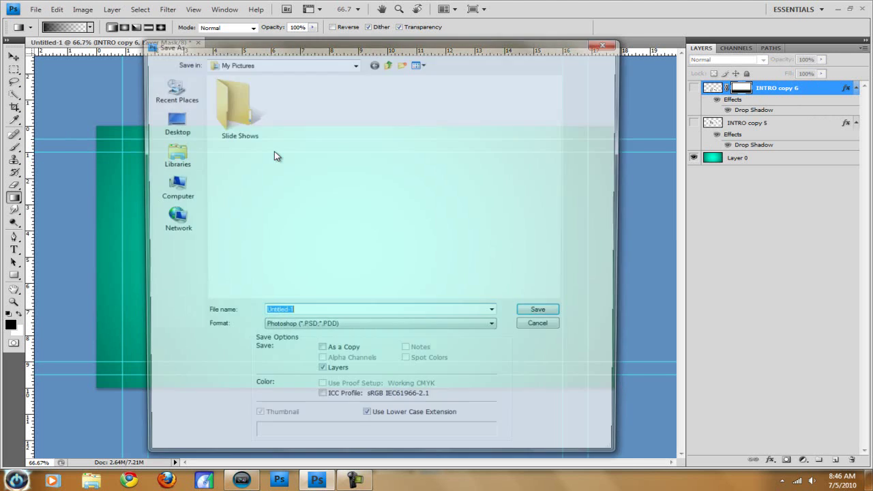
pyautogui.click(172, 123)
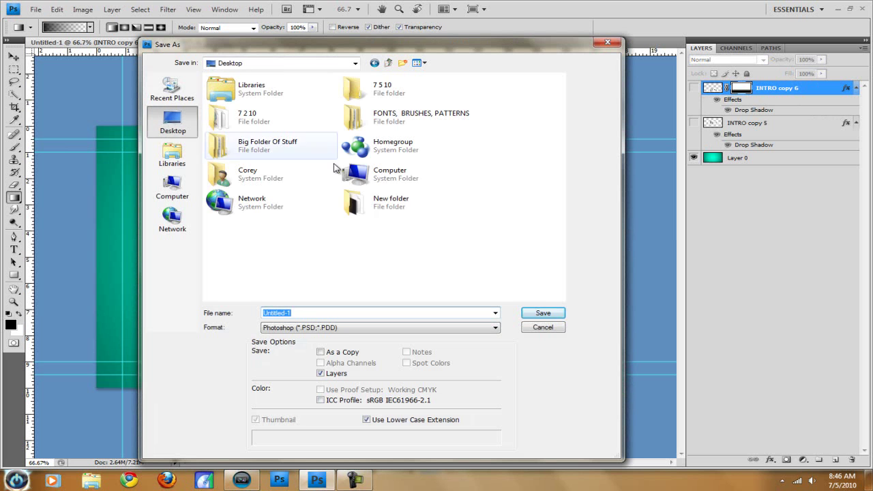
pyautogui.rightClick(472, 234)
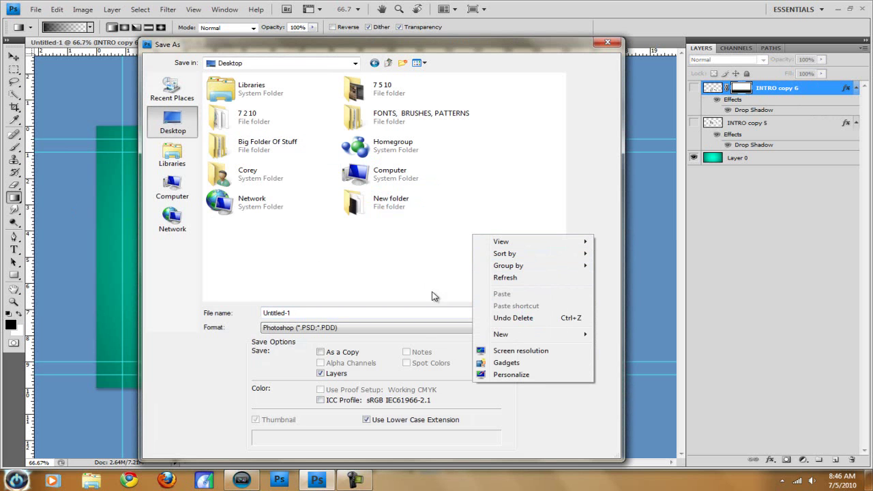
pyautogui.moveTo(511, 337)
pyautogui.moveTo(592, 337)
pyautogui.click(621, 161)
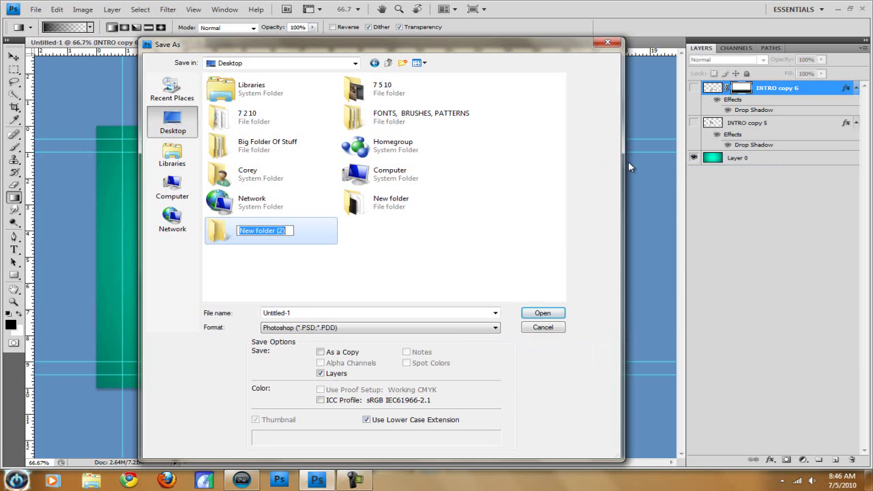
pyautogui.write('intro int')
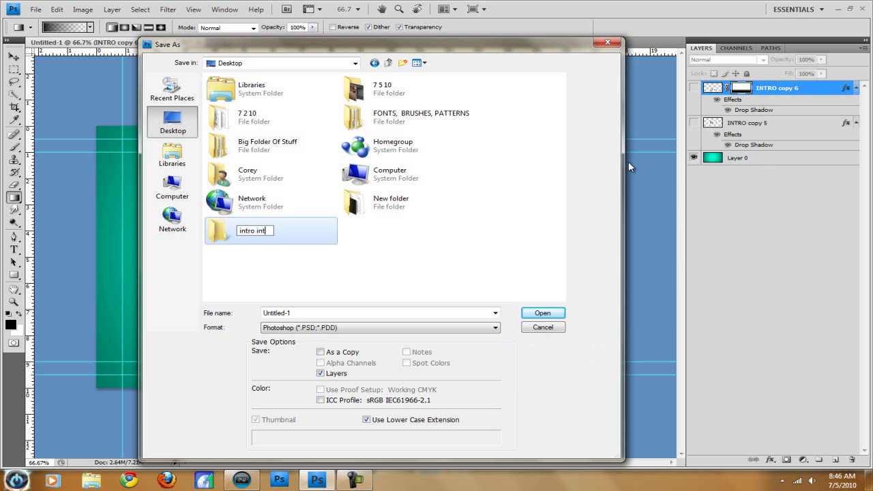
pyautogui.write('ro')
pyautogui.press('Return')
# Save the teal background as JPEG 'bg' in intro intro, then show only INTRO copy 5.
pyautogui.doubleClick(331, 233)
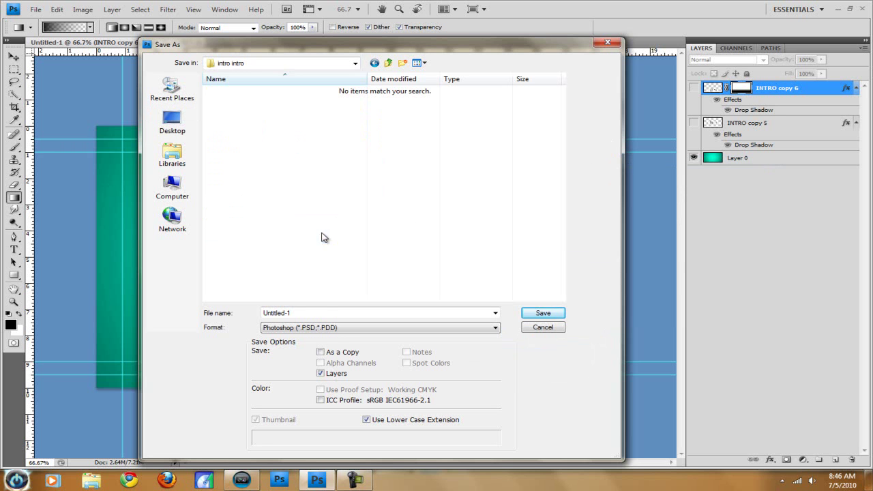
pyautogui.click(334, 327)
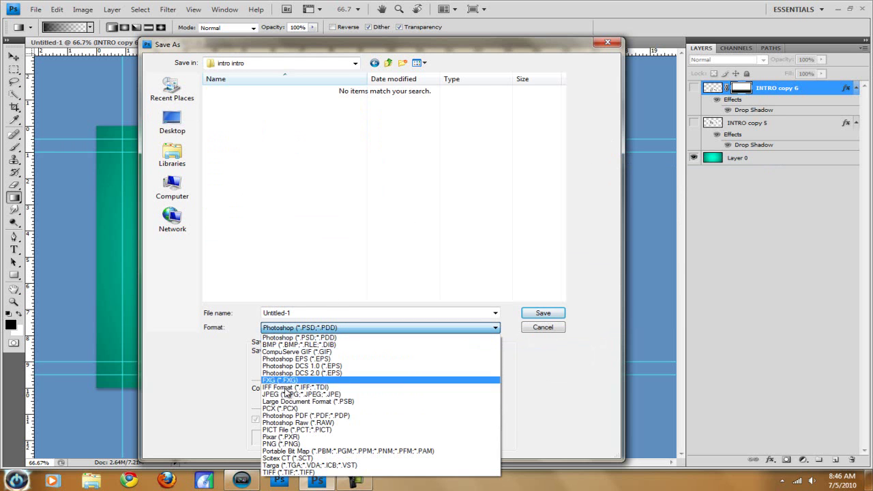
pyautogui.click(321, 393)
pyautogui.click(327, 312)
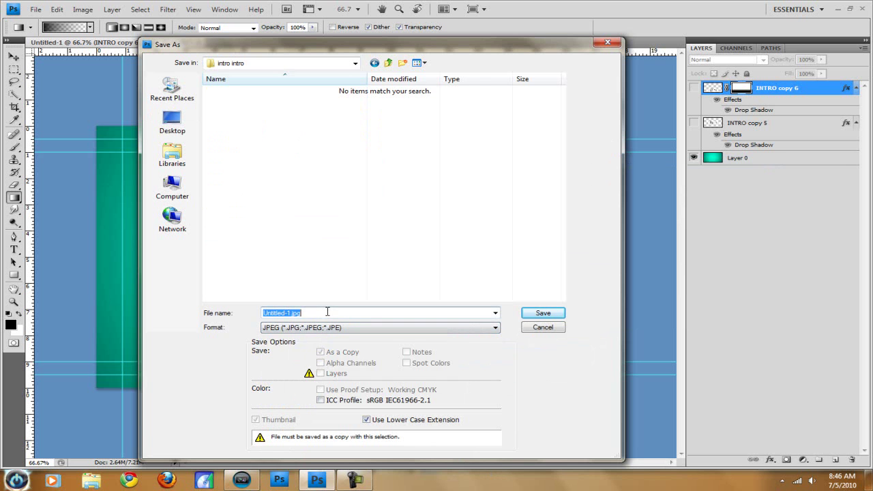
pyautogui.write('bg')
pyautogui.press('Return')
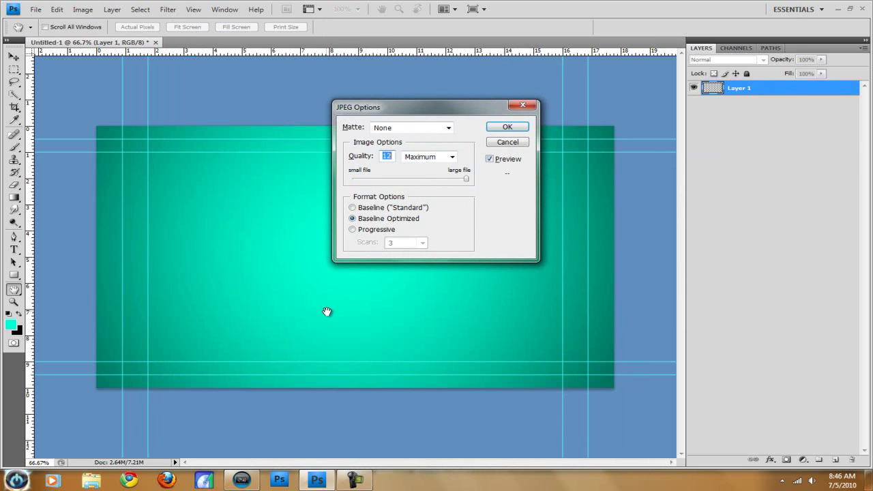
pyautogui.click(525, 129)
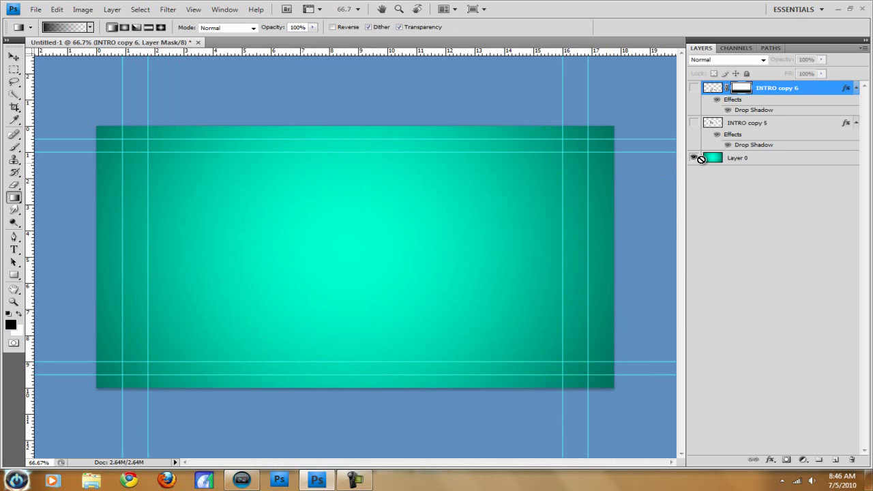
pyautogui.click(692, 159)
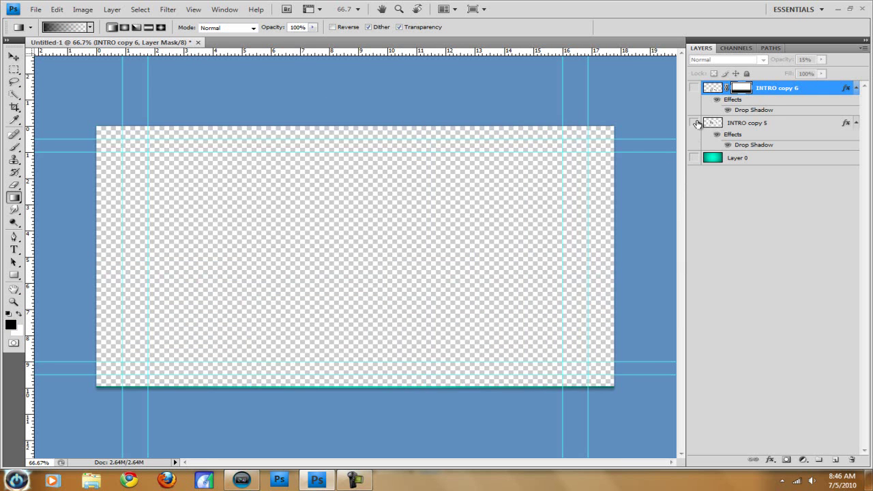
pyautogui.click(694, 123)
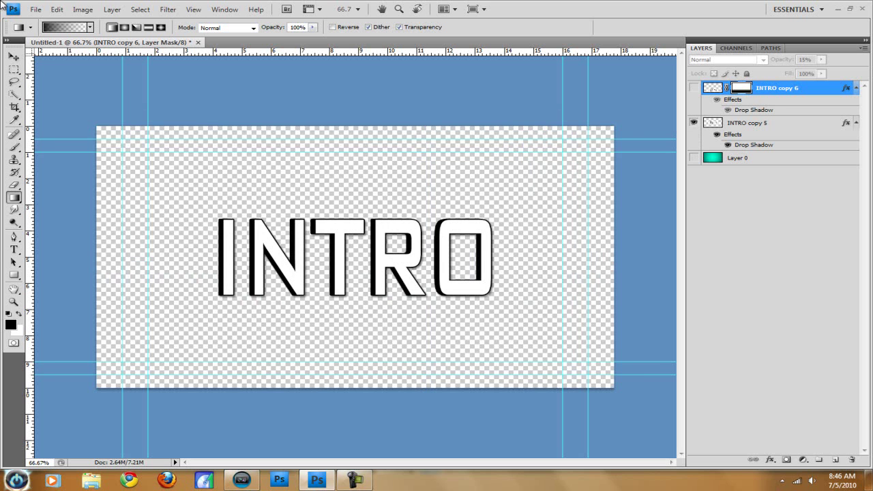
# Save the INTRO text as a PNG named 'intro'.
pyautogui.click(36, 9)
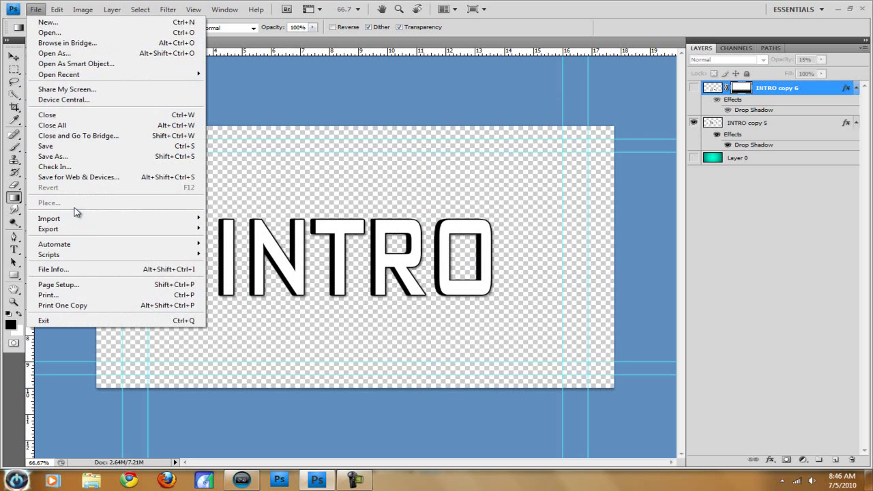
pyautogui.click(88, 158)
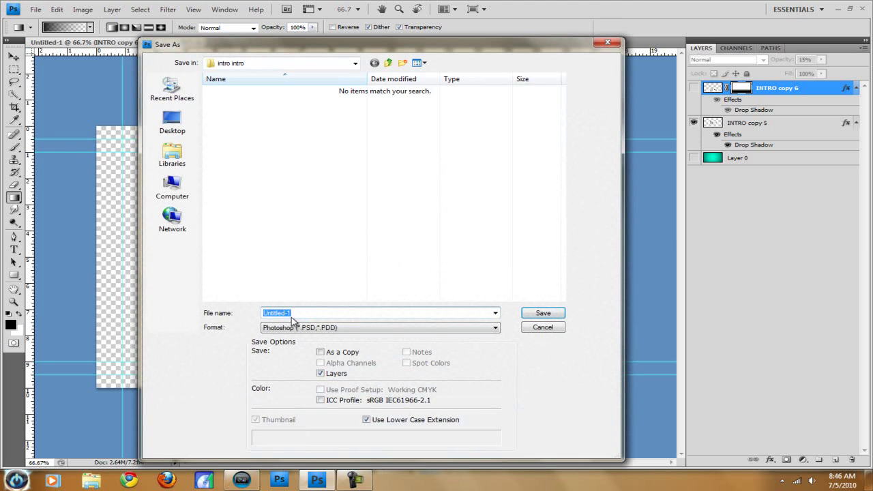
pyautogui.click(294, 328)
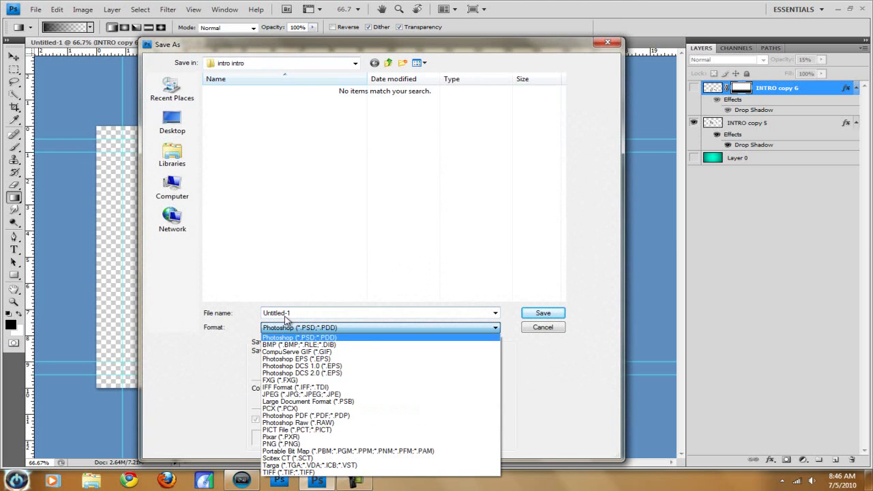
pyautogui.click(286, 444)
pyautogui.doubleClick(328, 316)
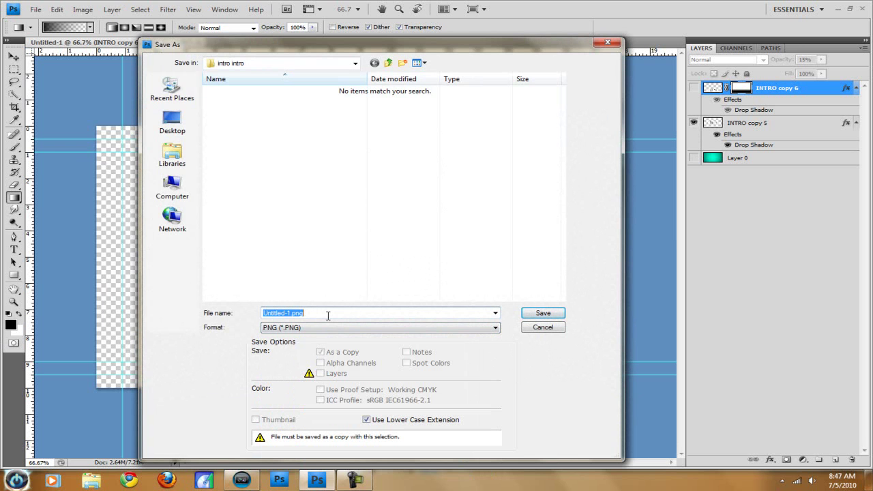
pyautogui.write('intro')
pyautogui.press('Return')
pyautogui.press('Return')
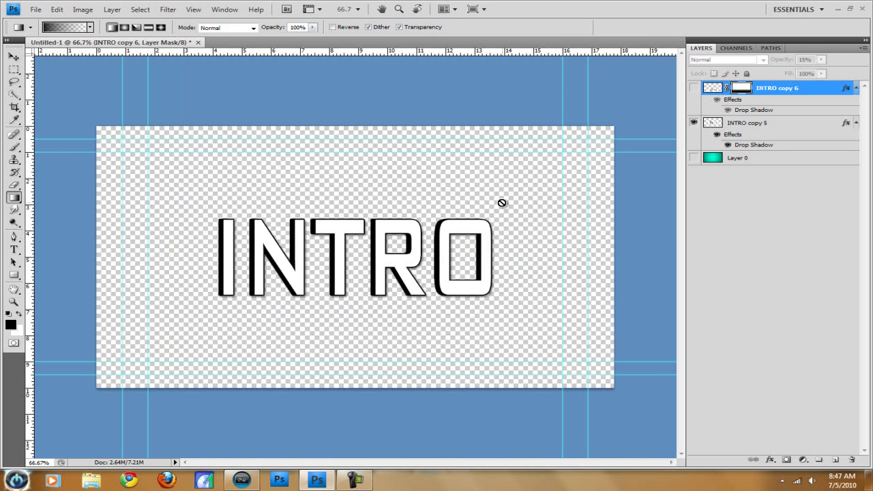
# Show only the reflection layer and save it as a PNG named 'intro reflect'.
pyautogui.click(695, 123)
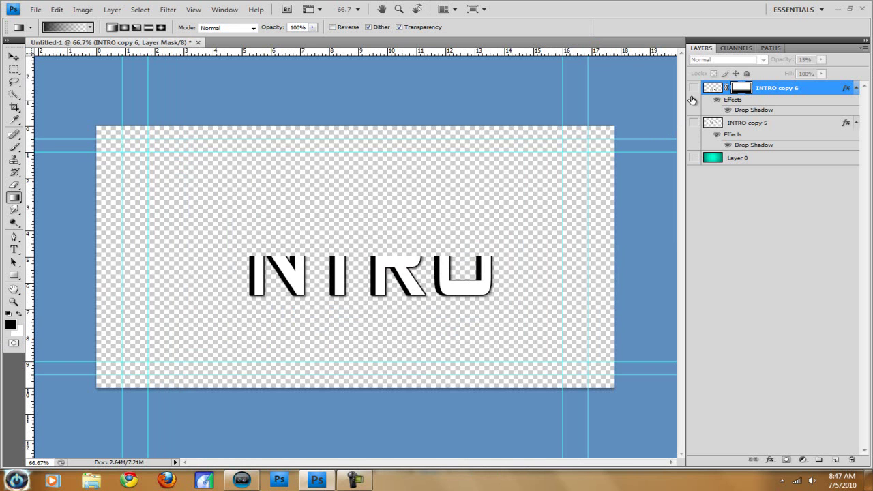
pyautogui.click(694, 88)
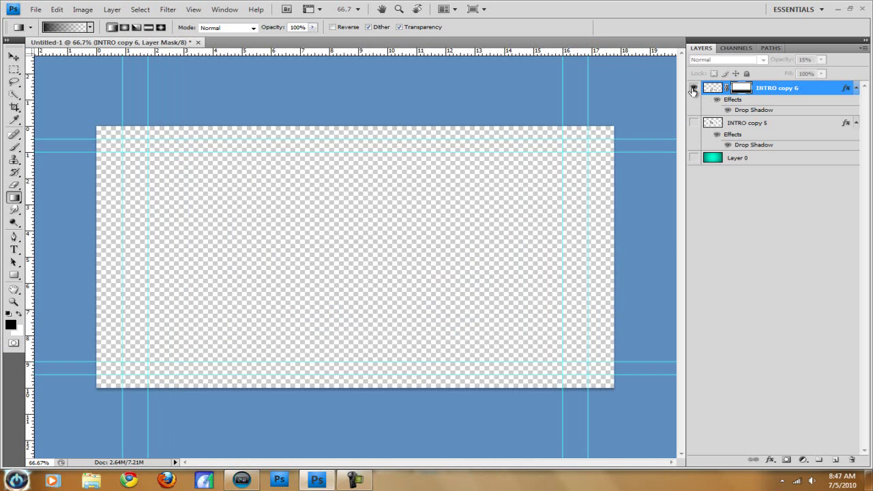
pyautogui.click(35, 9)
pyautogui.click(113, 156)
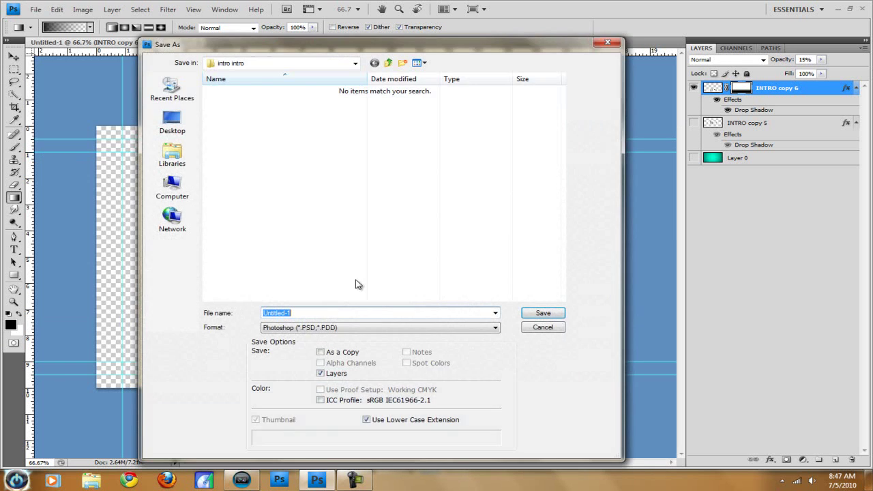
pyautogui.click(346, 327)
pyautogui.click(299, 444)
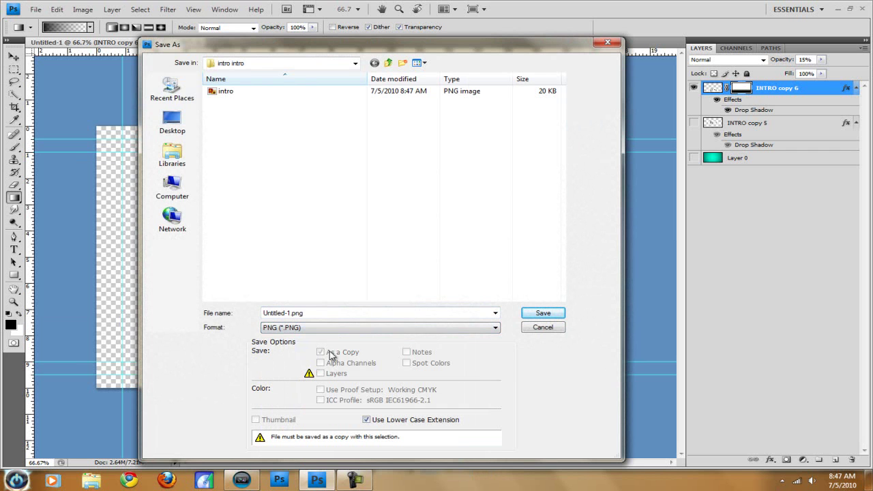
pyautogui.doubleClick(330, 313)
pyautogui.write('in')
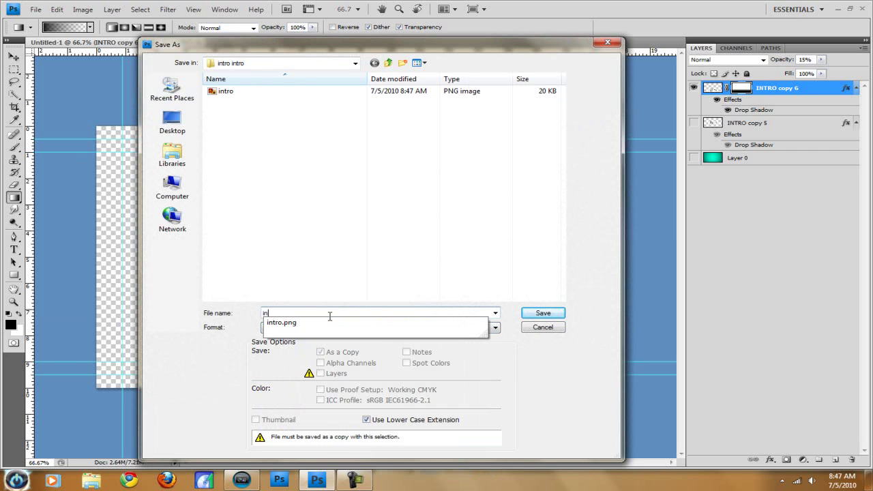
pyautogui.write('tro refle')
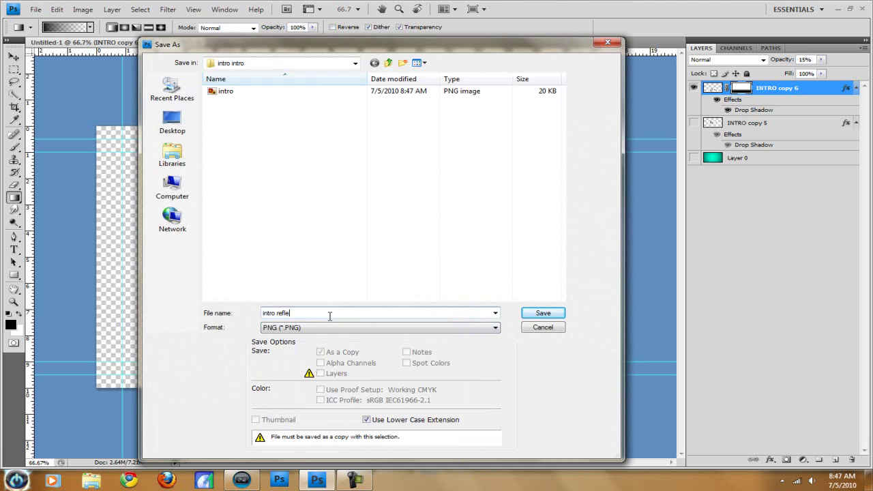
pyautogui.write('ct')
pyautogui.press('Return')
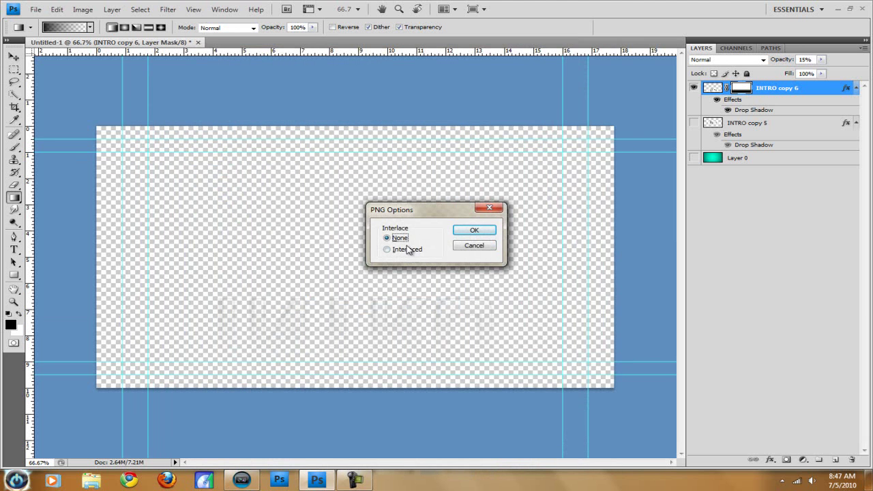
pyautogui.click(474, 230)
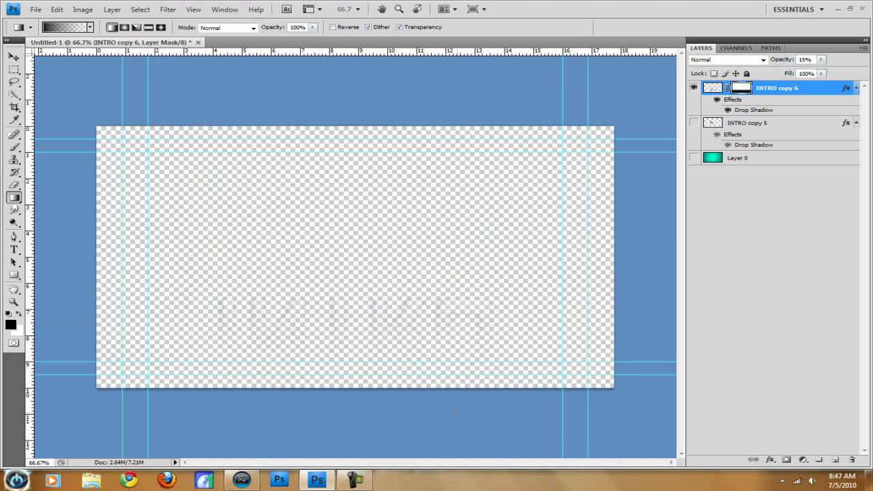
# Import bg.jpg, intro reflect.png and intro.png from intro intro, placing bg.jpg on the timeline.
pyautogui.click(837, 9)
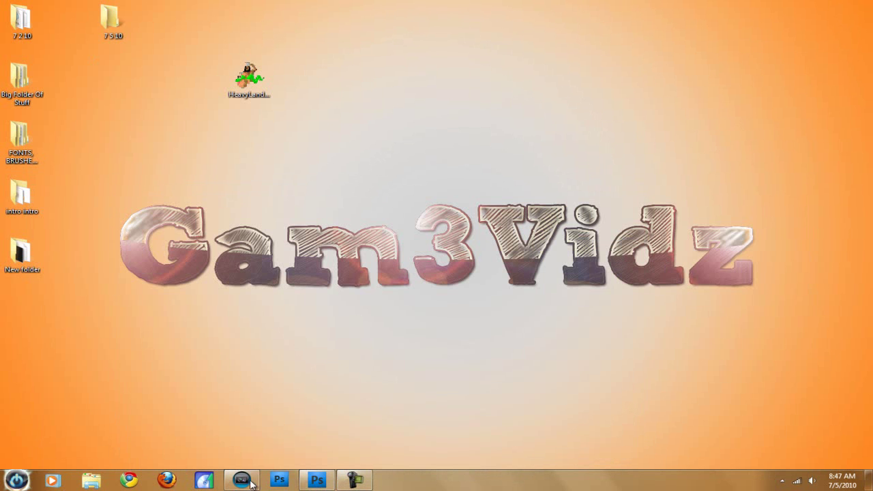
pyautogui.click(249, 482)
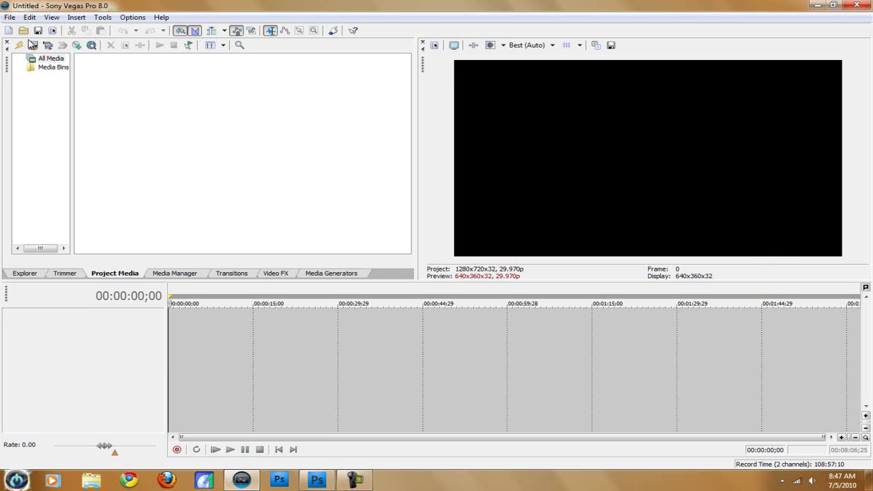
pyautogui.click(32, 45)
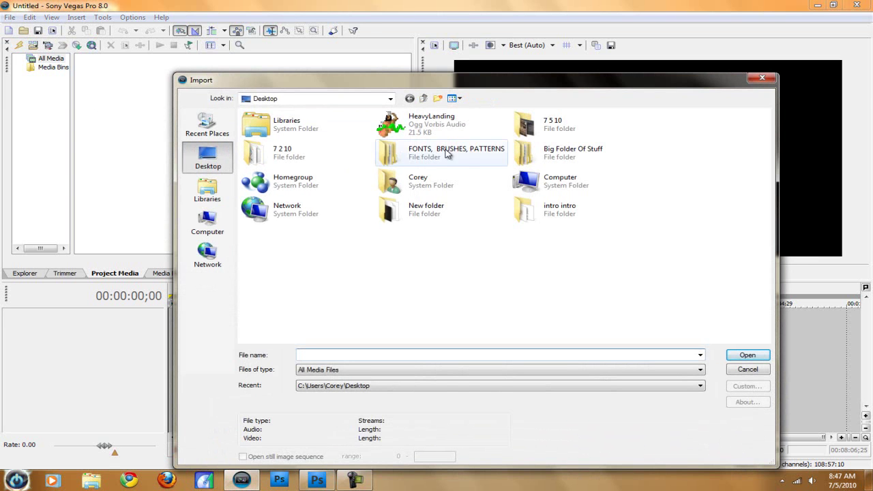
pyautogui.doubleClick(593, 216)
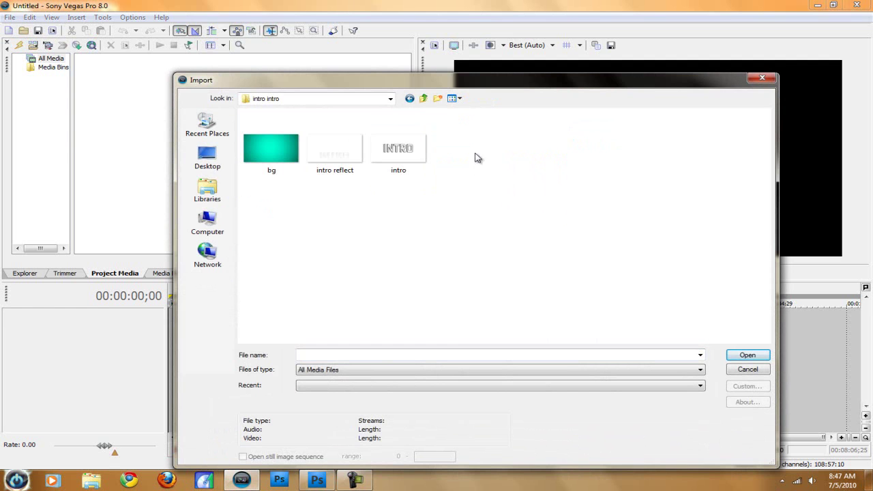
pyautogui.moveTo(470, 111); pyautogui.dragTo(242, 175)
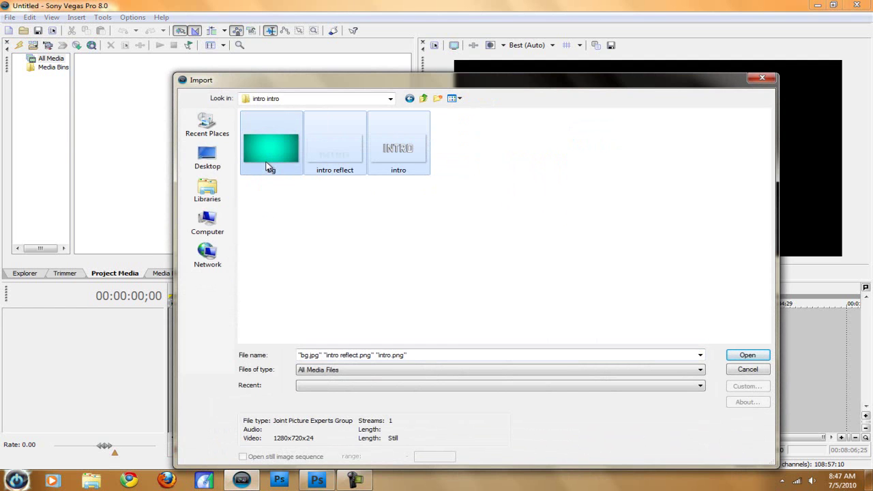
pyautogui.doubleClick(267, 166)
pyautogui.click(267, 166)
pyautogui.moveTo(116, 94); pyautogui.dragTo(195, 354)
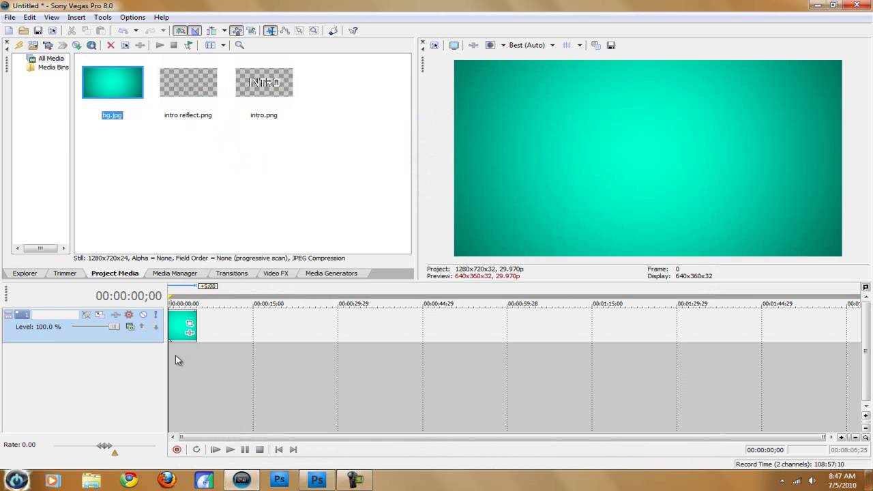
# Give bg.jpg a short fade-in and put intro reflect.png on a new video track above it.
pyautogui.scroll(10, 181, 352)
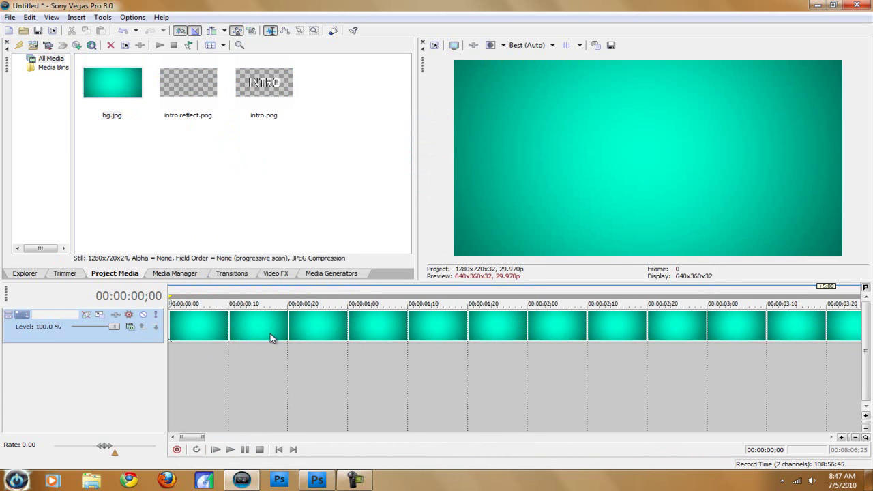
pyautogui.scroll(1, 265, 338)
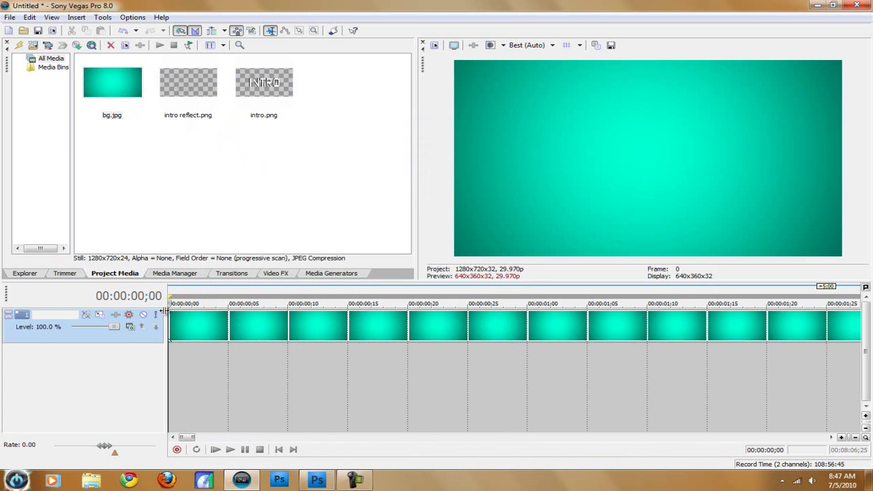
pyautogui.moveTo(171, 311); pyautogui.dragTo(228, 311)
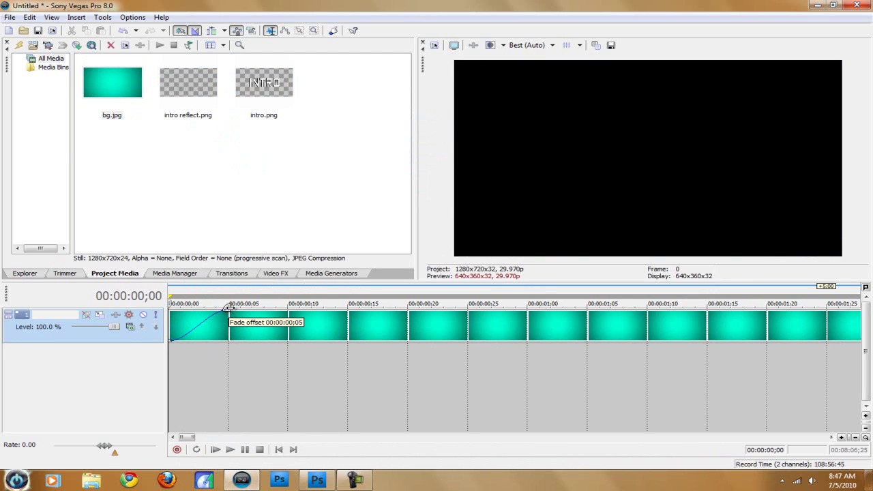
pyautogui.rightClick(241, 362)
pyautogui.click(260, 391)
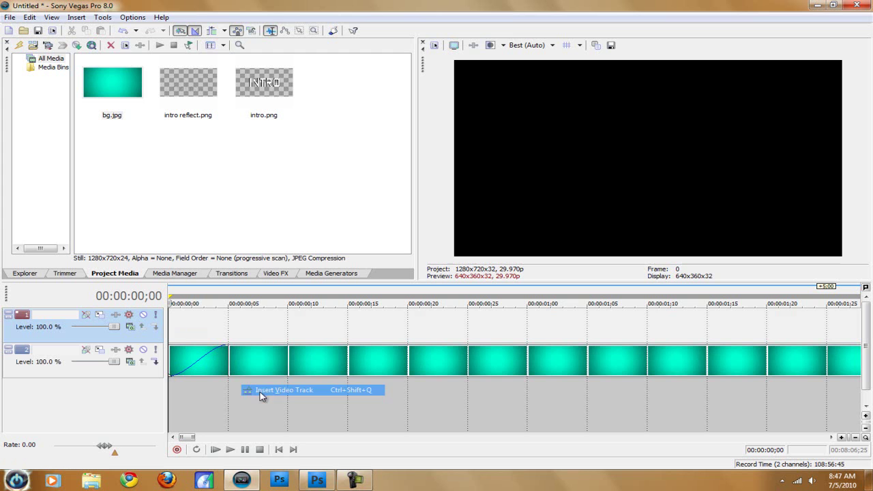
pyautogui.click(183, 85)
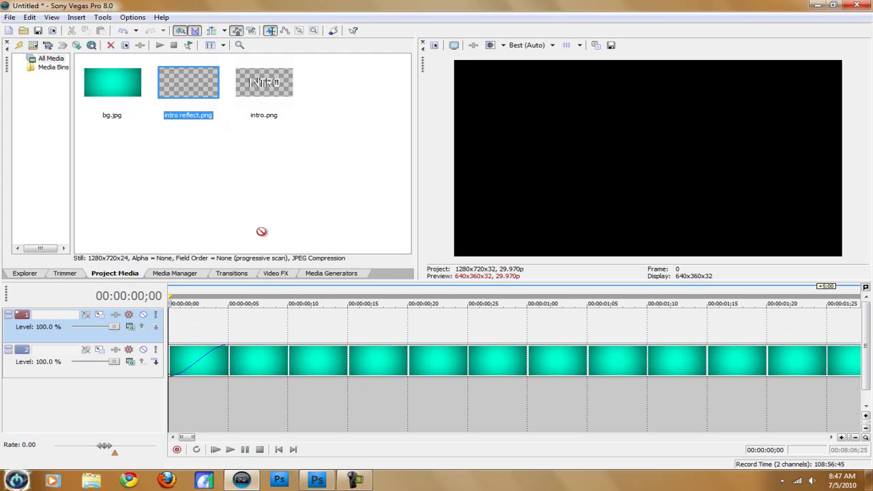
pyautogui.moveTo(275, 280); pyautogui.dragTo(302, 317)
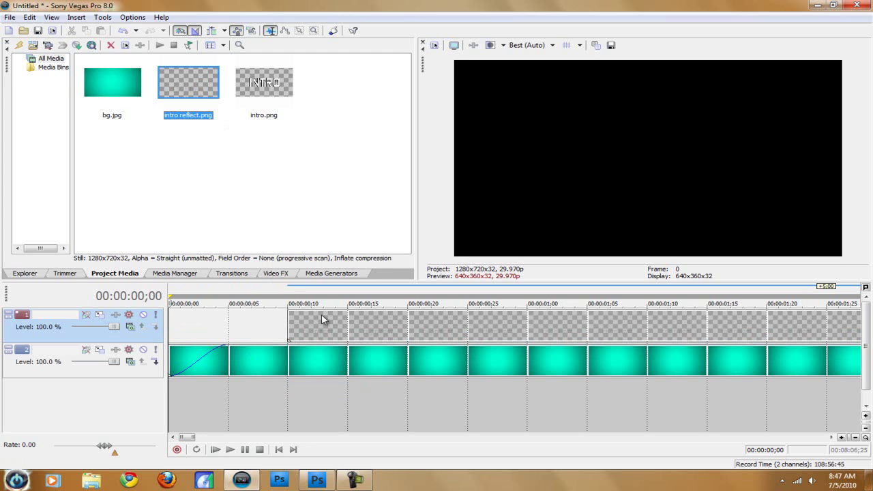
# Add a top video track with intro.png and move the playhead to frame 8.
pyautogui.rightClick(269, 332)
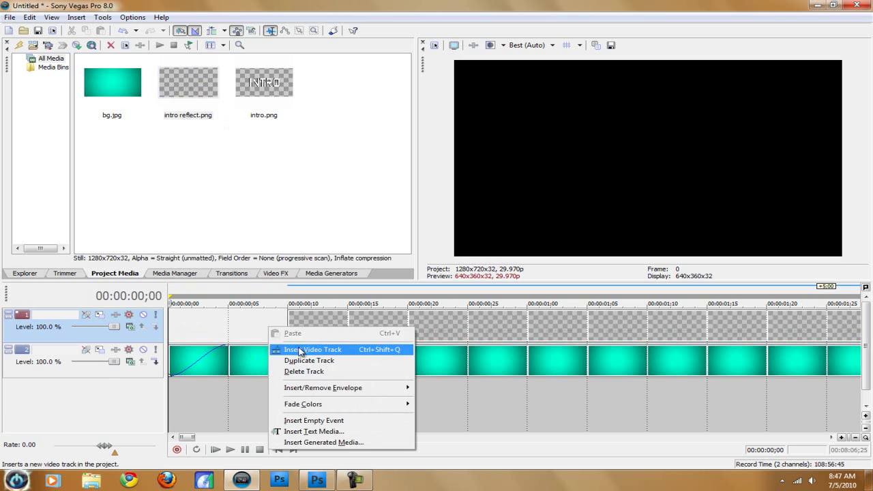
pyautogui.click(300, 350)
pyautogui.moveTo(272, 107); pyautogui.dragTo(283, 347)
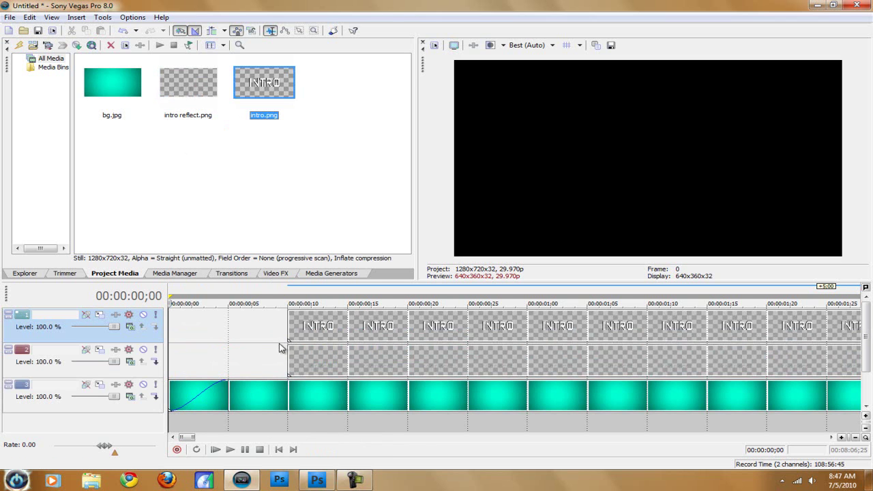
pyautogui.click(270, 351)
pyautogui.scroll(-3, 271, 351)
pyautogui.scroll(-4, 272, 351)
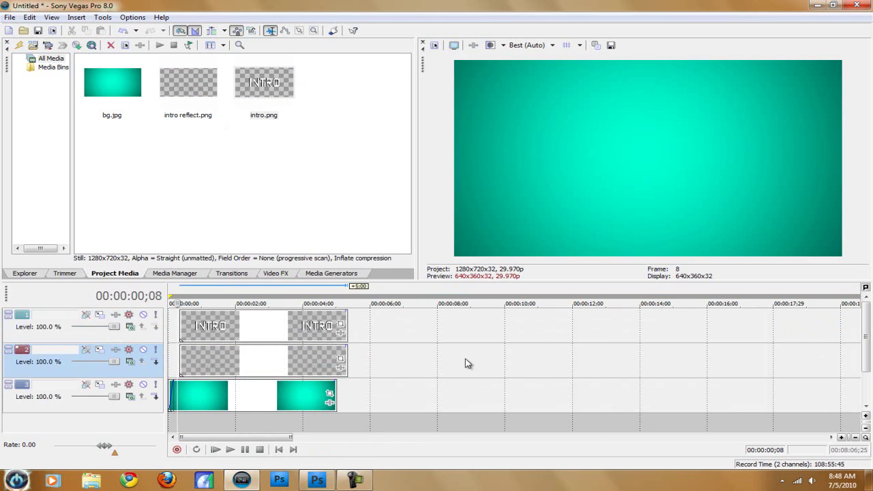
# Open Event Pan/Crop for the intro reflect event, docked beside the preview, at frame 10.
pyautogui.click(341, 361)
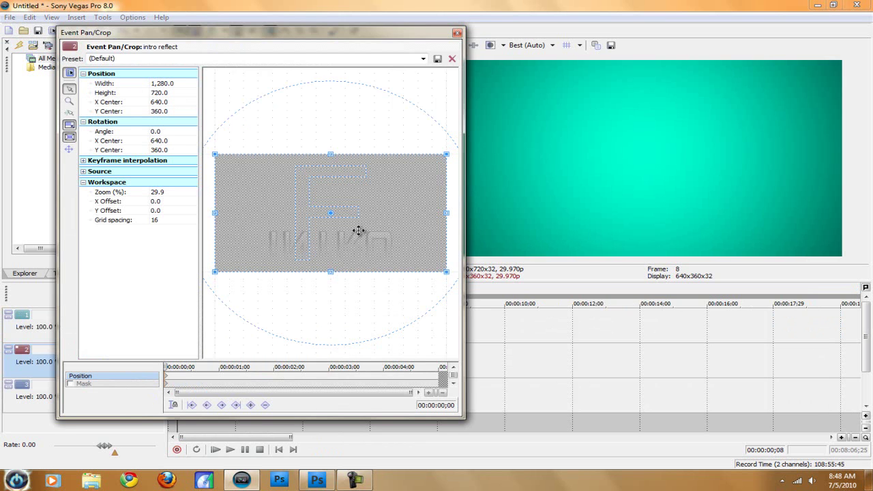
pyautogui.scroll(-5, 359, 231)
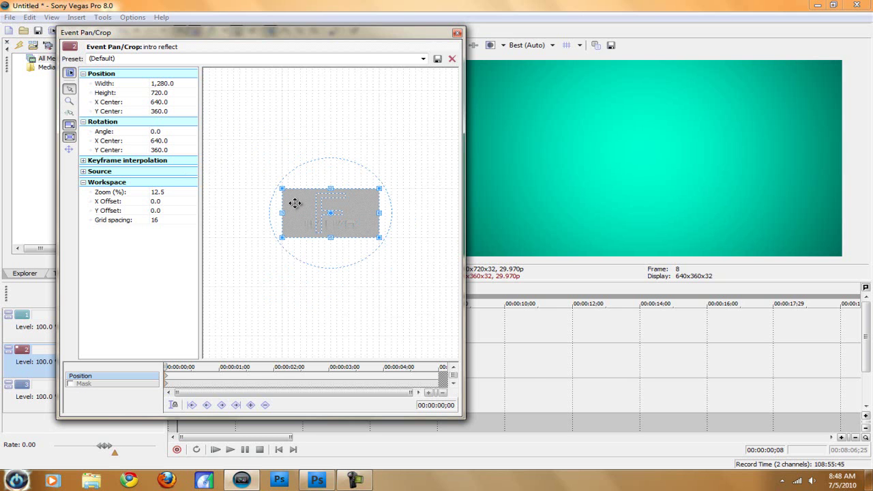
pyautogui.doubleClick(410, 40)
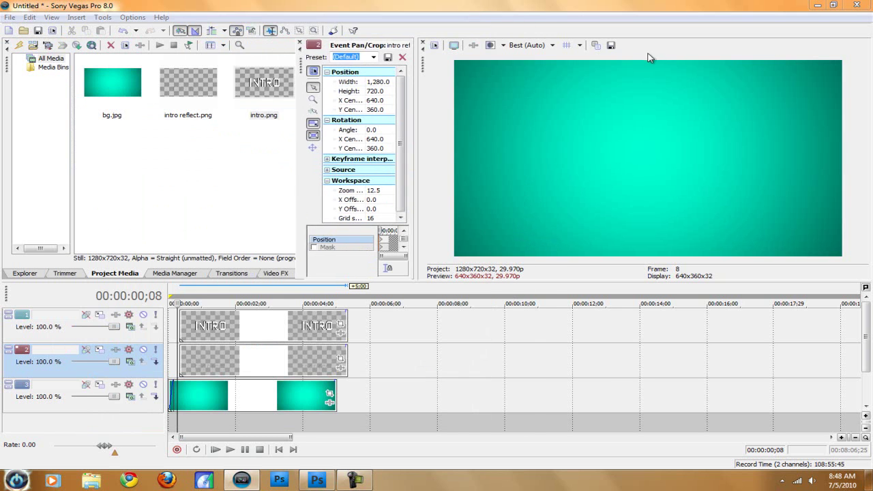
pyautogui.click(186, 368)
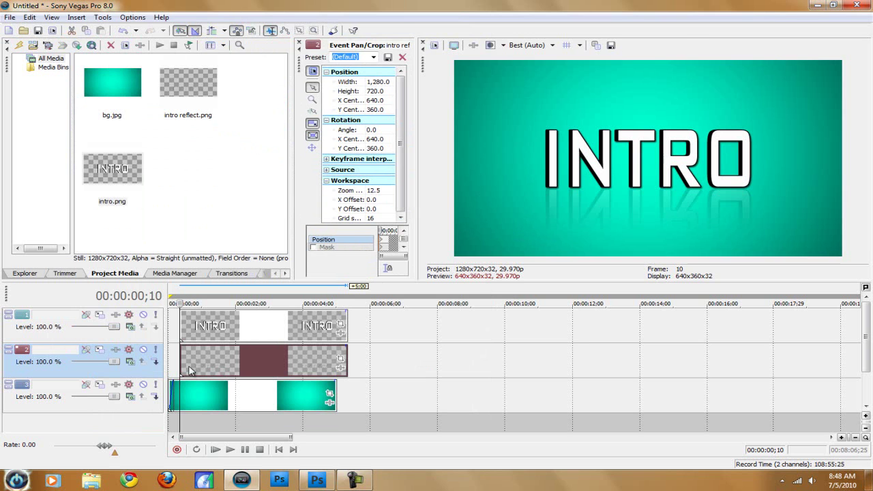
# Float the Pan/Crop window and push the reflection down to Y Center -360 at frame 0.
pyautogui.doubleClick(300, 68)
pyautogui.moveTo(266, 87); pyautogui.dragTo(102, 86)
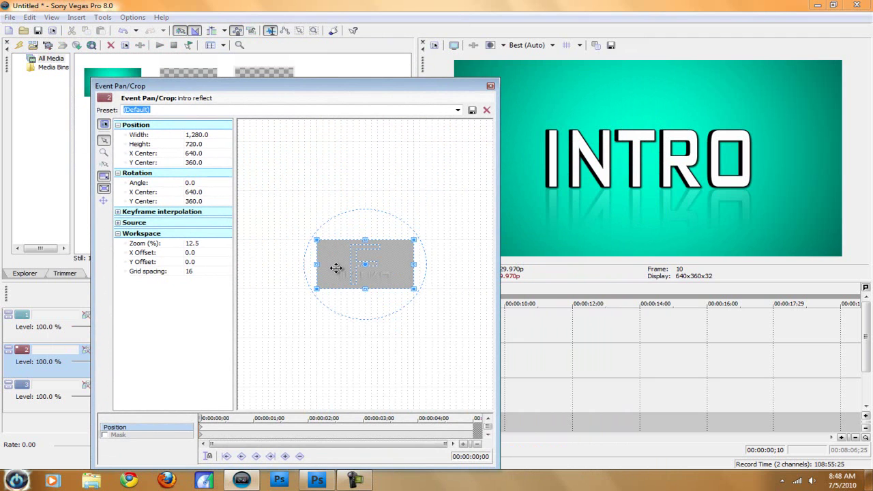
pyautogui.moveTo(336, 267)
pyautogui.mouseDown()
pyautogui.moveTo(336, 250)
pyautogui.moveTo(335, 266)
pyautogui.mouseUp()
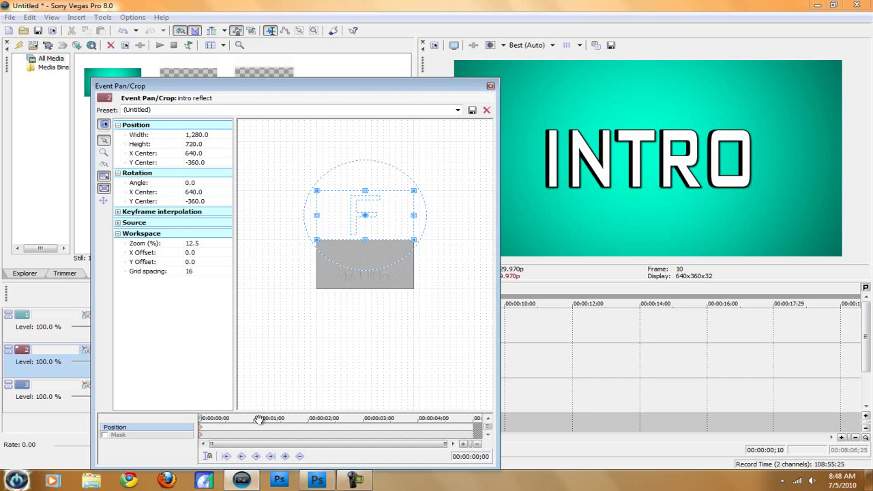
pyautogui.scroll(5, 261, 434)
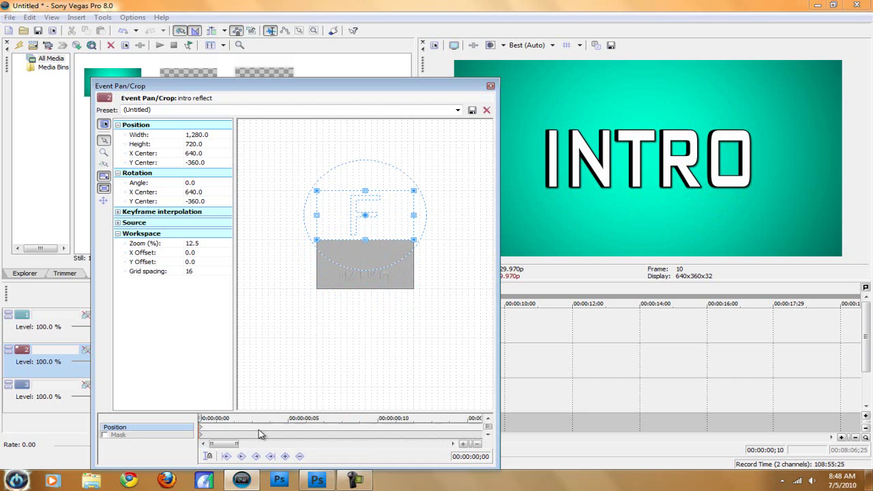
pyautogui.scroll(2, 260, 435)
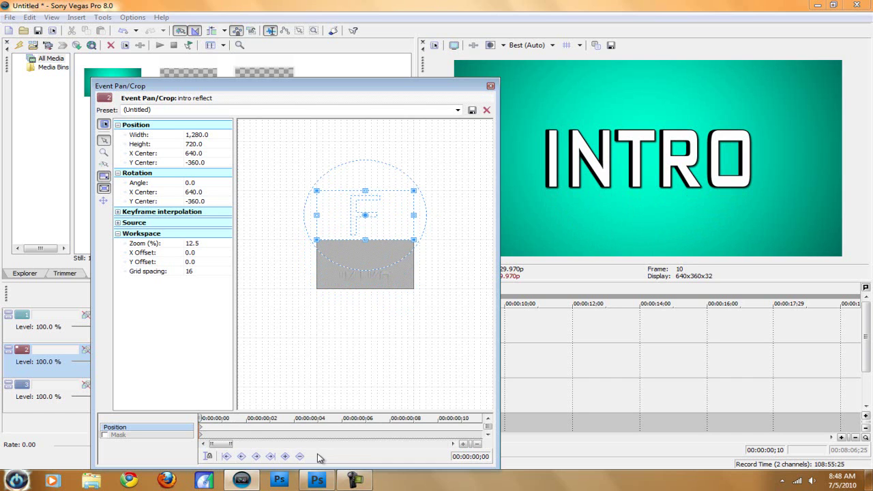
pyautogui.scroll(1, 323, 441)
pyautogui.scroll(-1, 323, 437)
# Return the reflection to Y Center 360 at frame 10, close Pan/Crop, and step through frames.
pyautogui.click(437, 431)
pyautogui.moveTo(376, 231); pyautogui.dragTo(376, 280)
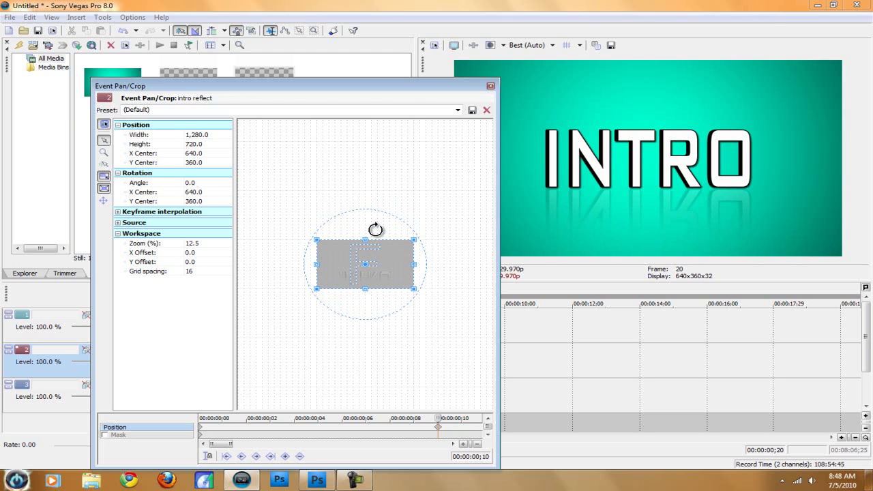
pyautogui.click(490, 86)
pyautogui.press('Left')
pyautogui.press('Left')
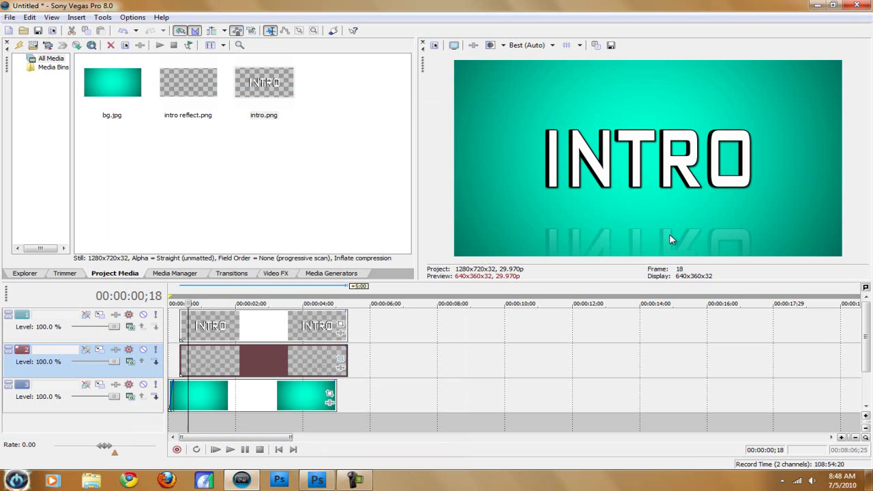
pyautogui.press('Left')
pyautogui.press('Left')
pyautogui.press('Left')
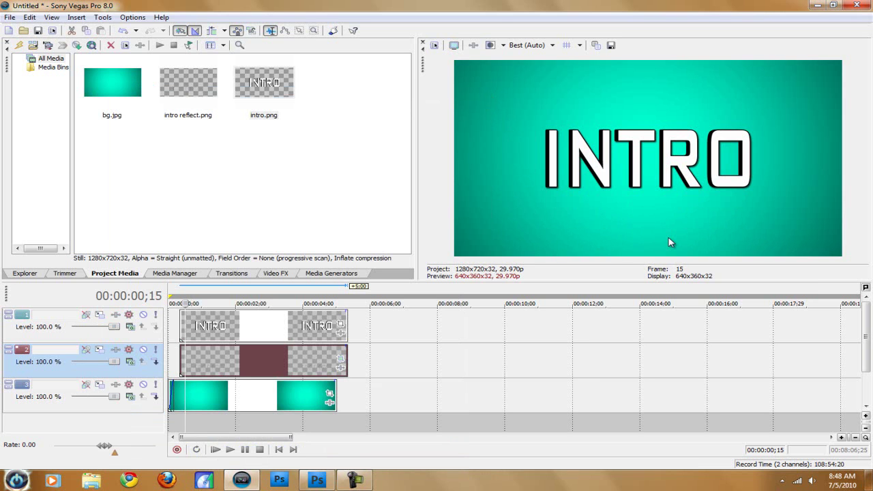
pyautogui.press('Left')
pyautogui.press('Left')
pyautogui.press('Right')
pyautogui.press('Right')
pyautogui.press('Right')
pyautogui.press('Right')
pyautogui.press('Right')
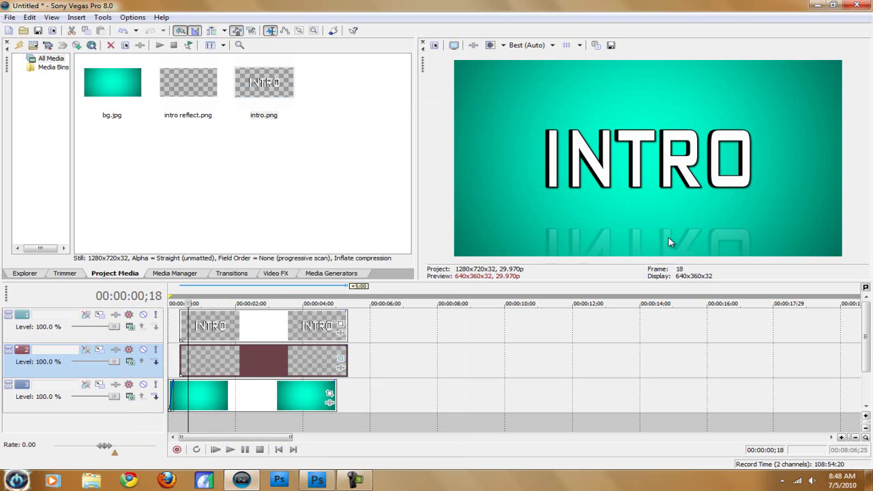
pyautogui.press('Right')
pyautogui.press('Right')
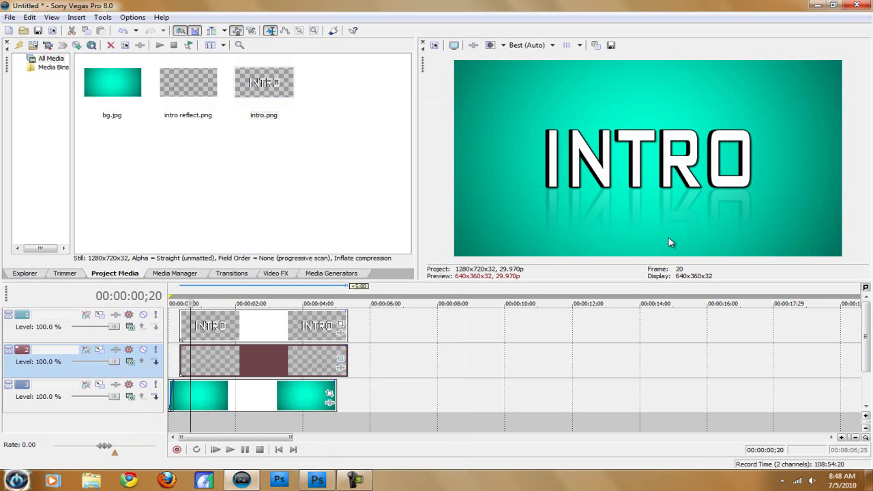
# In the INTRO event's Pan/Crop, set Y Center 1,080 at frame 0.
pyautogui.click(341, 326)
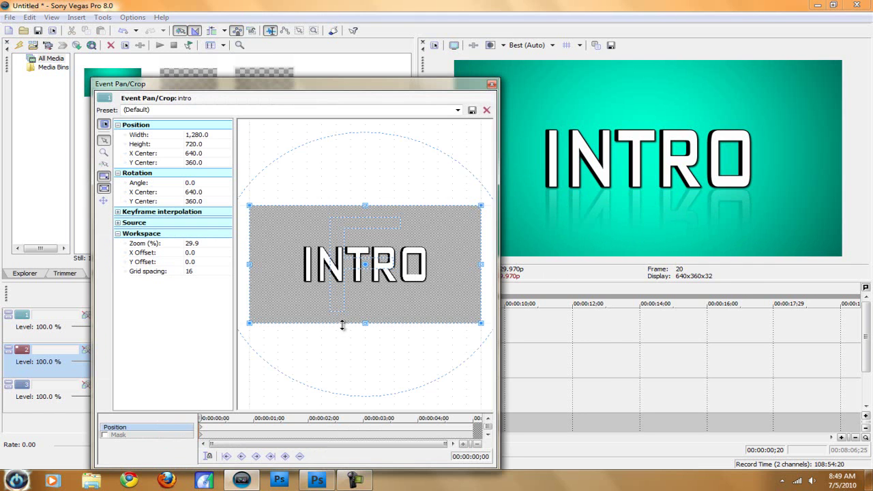
pyautogui.scroll(-5, 349, 305)
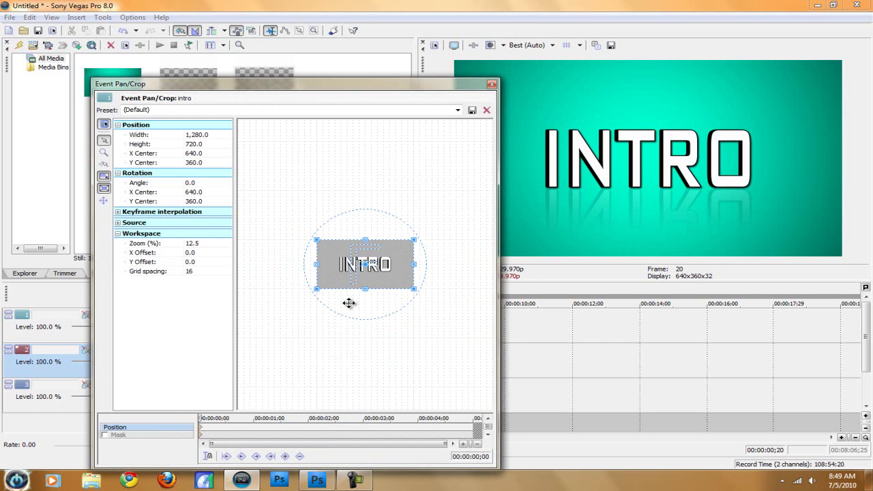
pyautogui.scroll(-10, 349, 302)
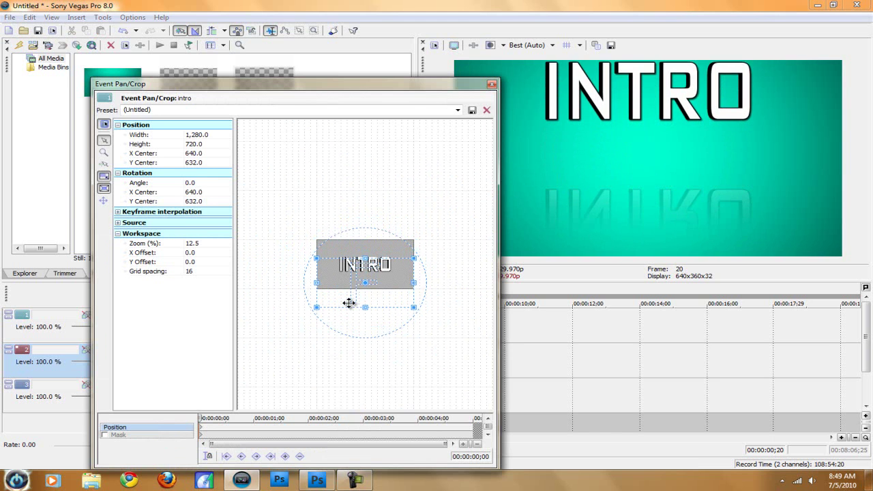
pyautogui.scroll(-5, 349, 302)
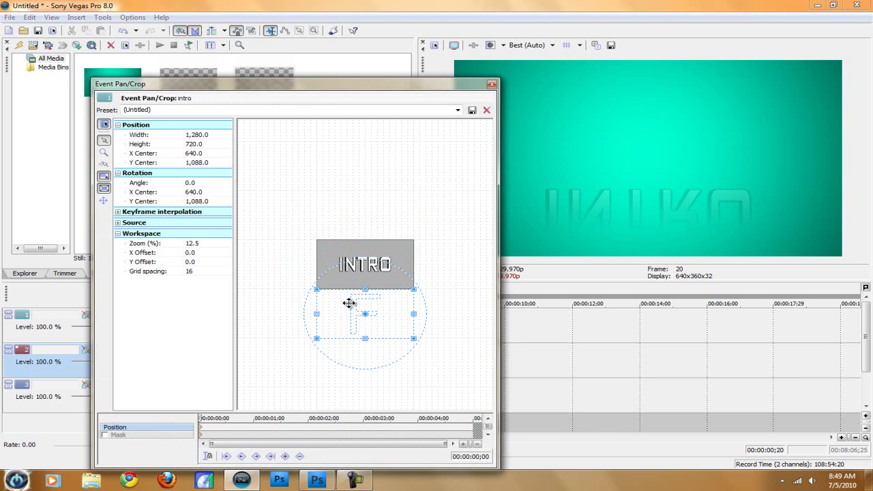
pyautogui.moveTo(349, 302); pyautogui.dragTo(348, 302)
pyautogui.scroll(4, 294, 420)
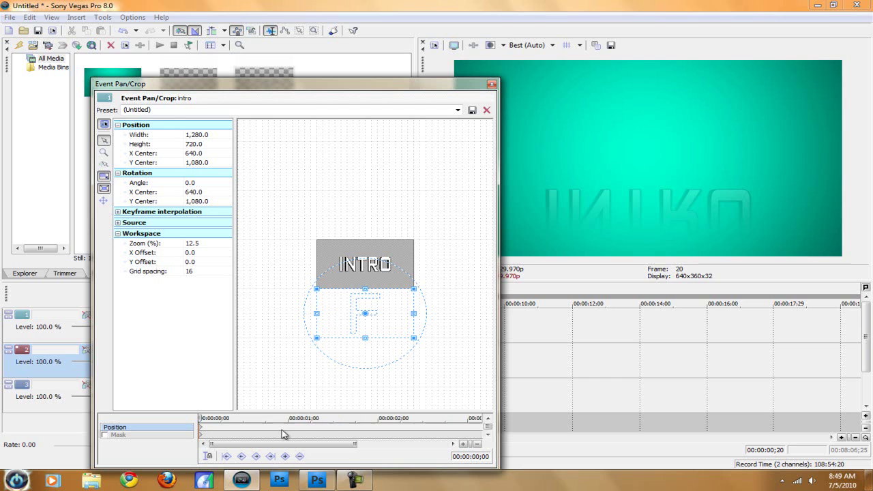
# Add a keyframe at 00:00:00;10 centring the title at Y Center 360.
pyautogui.click(439, 430)
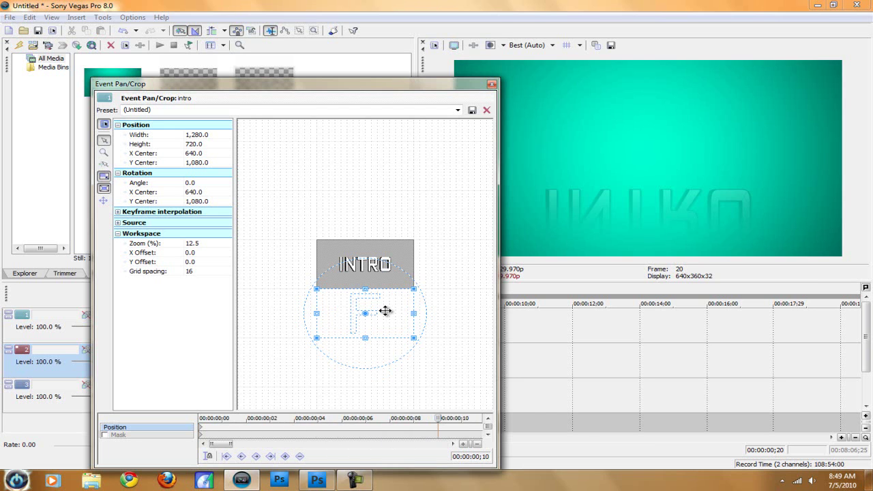
pyautogui.moveTo(385, 313); pyautogui.dragTo(386, 311)
pyautogui.press('Up')
pyautogui.press('Up')
pyautogui.press('Up')
pyautogui.press('Up')
pyautogui.press('Up')
pyautogui.press('Up')
pyautogui.press('Up')
pyautogui.press('Up')
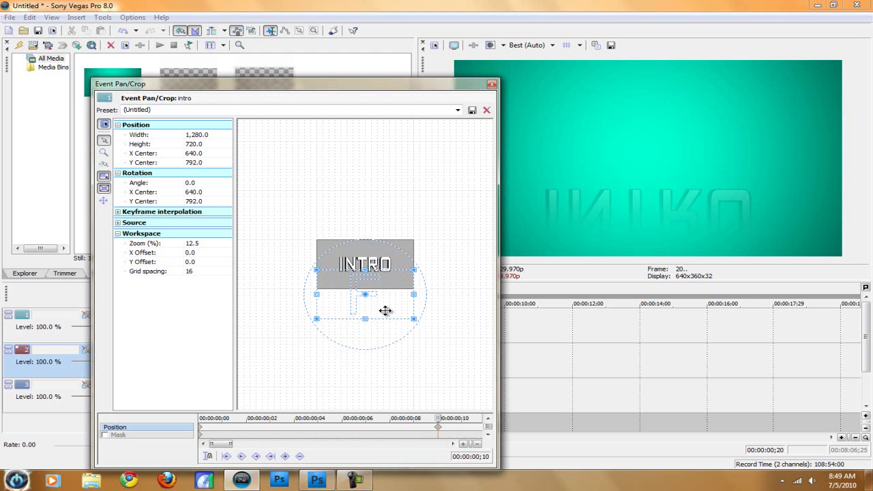
pyautogui.press('Up')
pyautogui.press('Up')
pyautogui.press('Up')
pyautogui.press('Up')
pyautogui.press('Up')
pyautogui.press('Up')
pyautogui.press('Up')
pyautogui.press('Up')
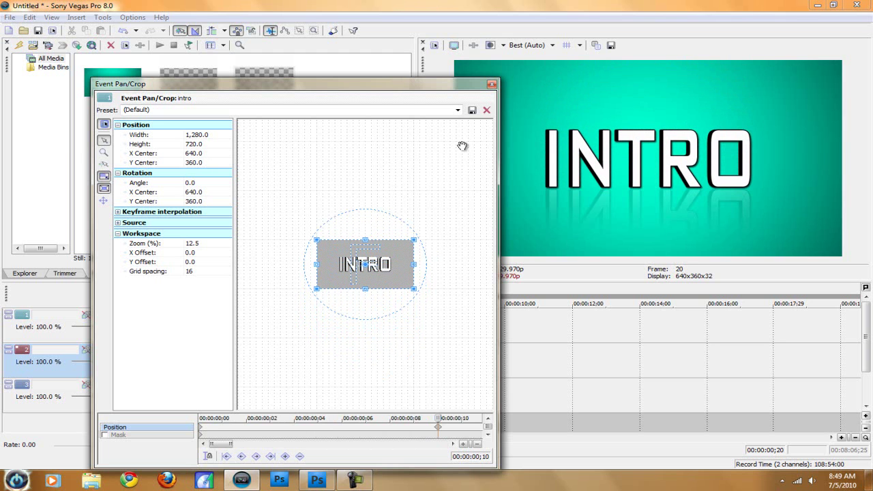
pyautogui.click(492, 84)
pyautogui.press('Left')
pyautogui.press('Left')
pyautogui.press('Left')
pyautogui.press('Left')
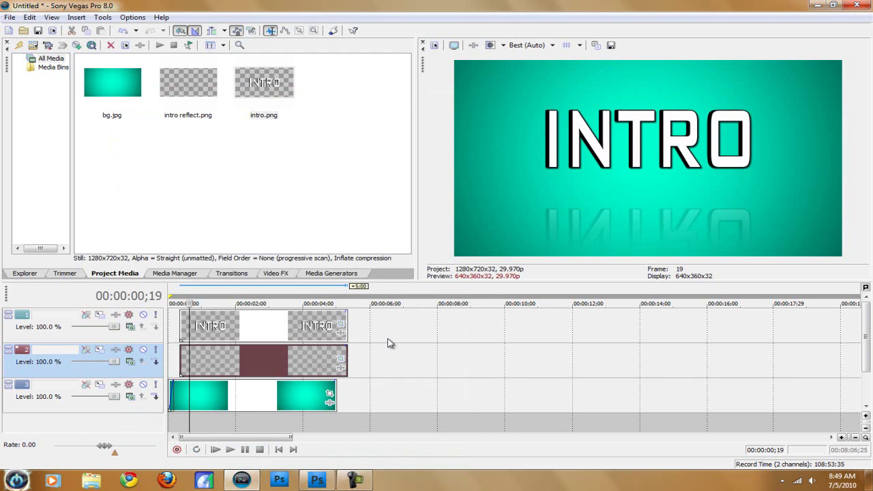
pyautogui.press('Left')
pyautogui.press('Left')
pyautogui.press('Left')
pyautogui.press('Left')
pyautogui.press('Left')
pyautogui.press('Left')
pyautogui.press('Left')
pyautogui.press('Left')
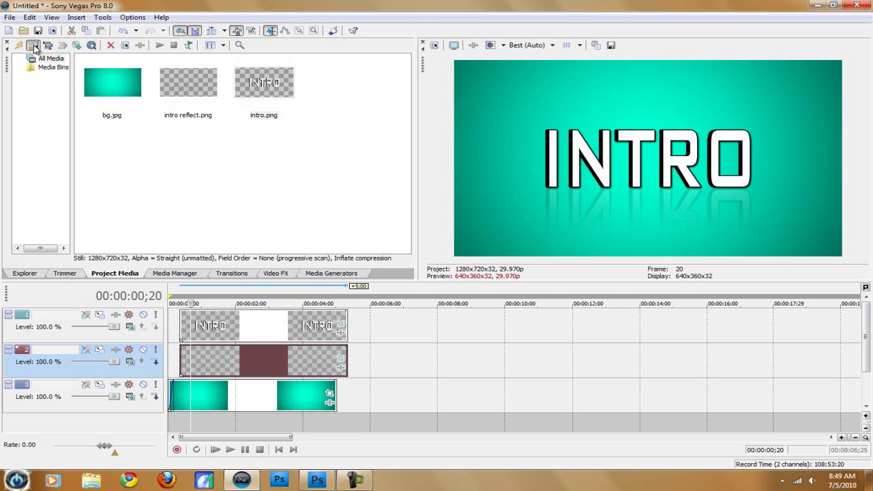
# Import HeavyLanding.ogg from the Desktop and place it on a new audio track.
pyautogui.click(19, 45)
pyautogui.click(229, 159)
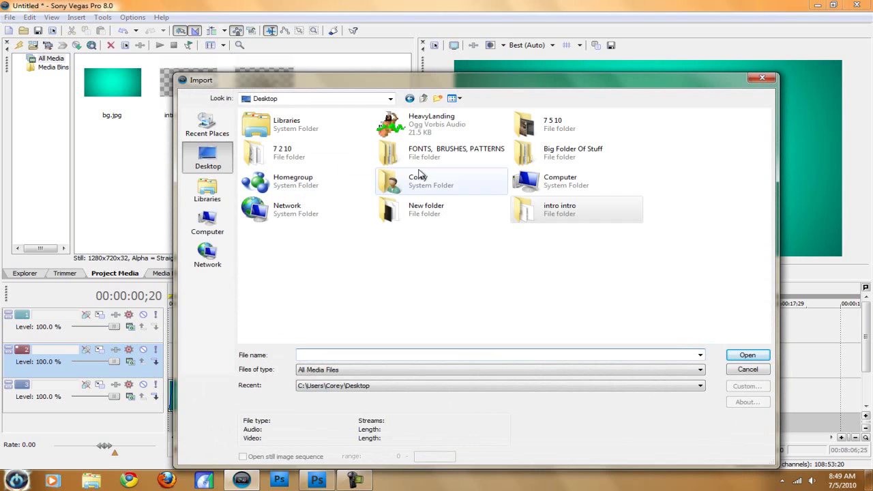
pyautogui.doubleClick(428, 127)
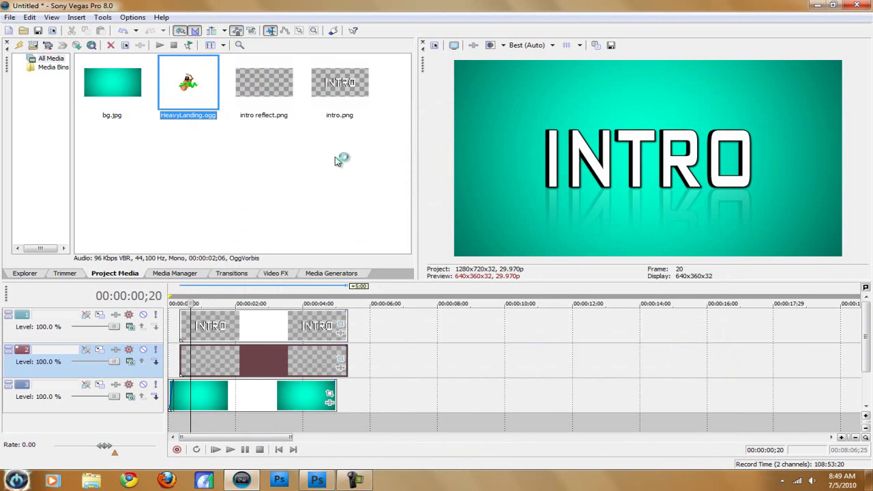
pyautogui.click(869, 320)
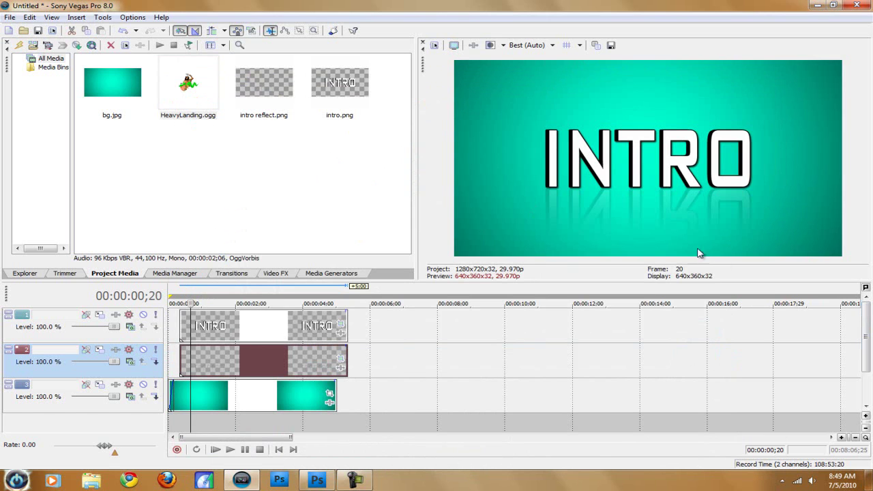
pyautogui.moveTo(217, 88); pyautogui.dragTo(192, 426)
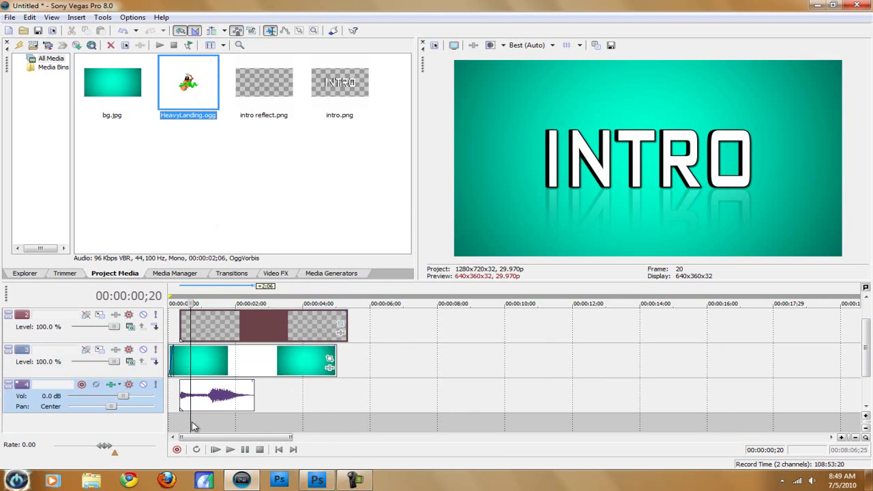
# Step the playhead through the sound clip to find its impact frame.
pyautogui.click(209, 402)
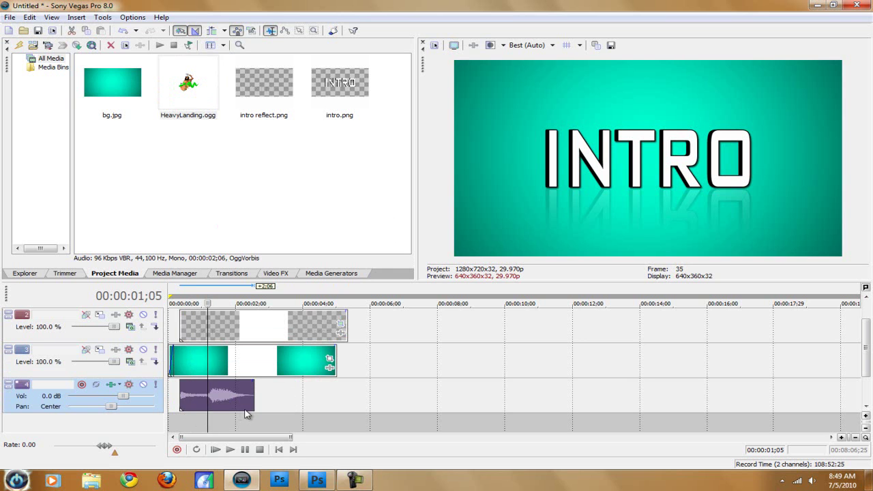
pyautogui.click(211, 399)
pyautogui.scroll(4, 282, 409)
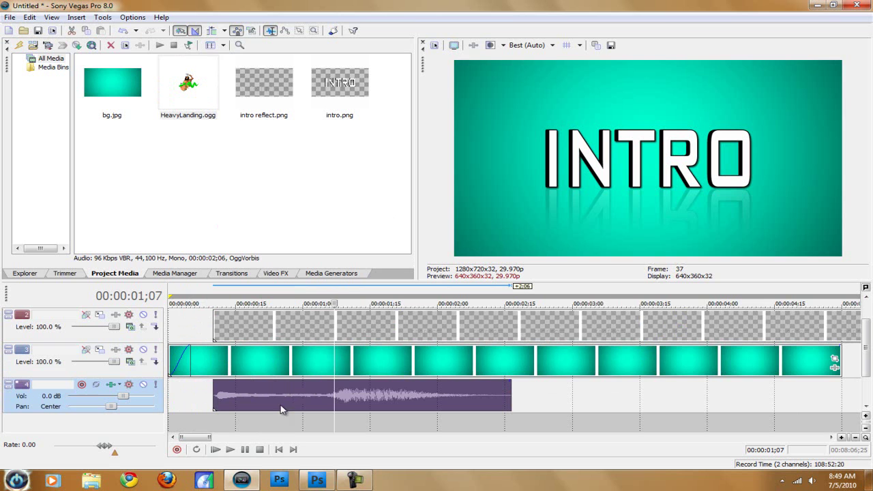
pyautogui.press('Right')
pyautogui.press('Left')
pyautogui.press('Left')
pyautogui.press('Right')
pyautogui.press('Right')
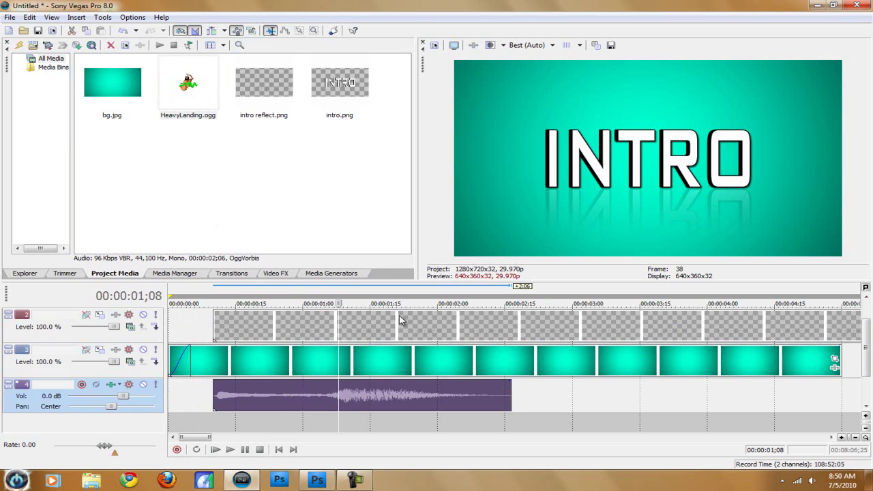
# Shift the reflection and INTRO events later to line up with the sound hit.
pyautogui.moveTo(398, 324); pyautogui.dragTo(481, 335)
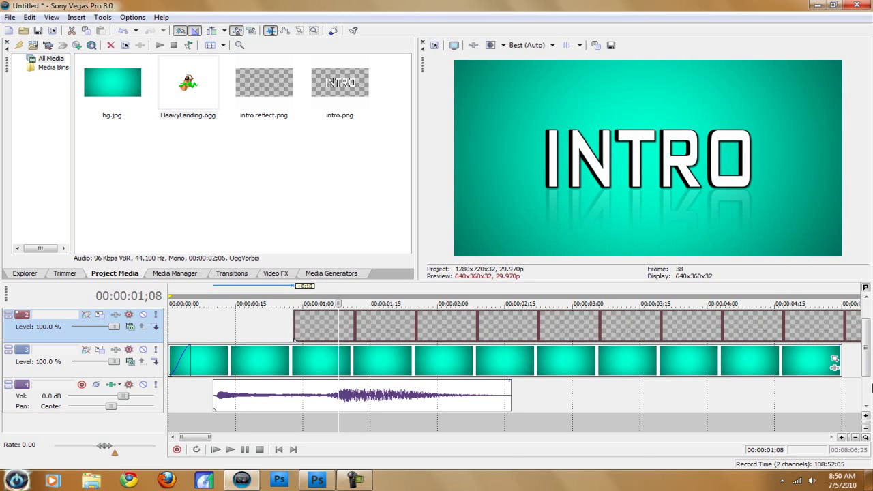
pyautogui.scroll(1, 870, 371)
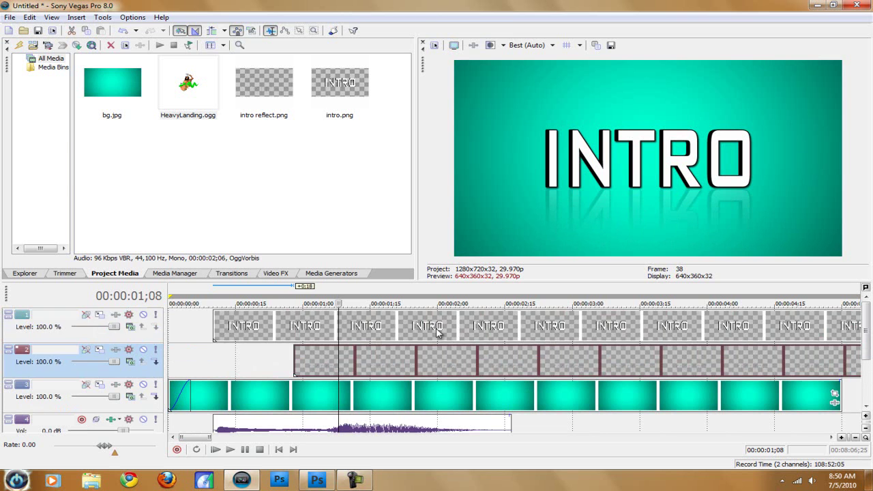
pyautogui.moveTo(437, 331); pyautogui.dragTo(518, 335)
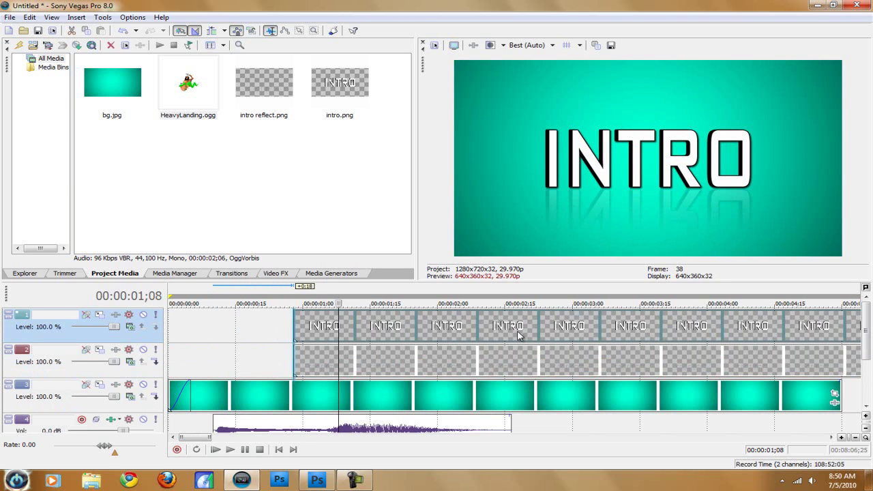
pyautogui.scroll(-5, 659, 386)
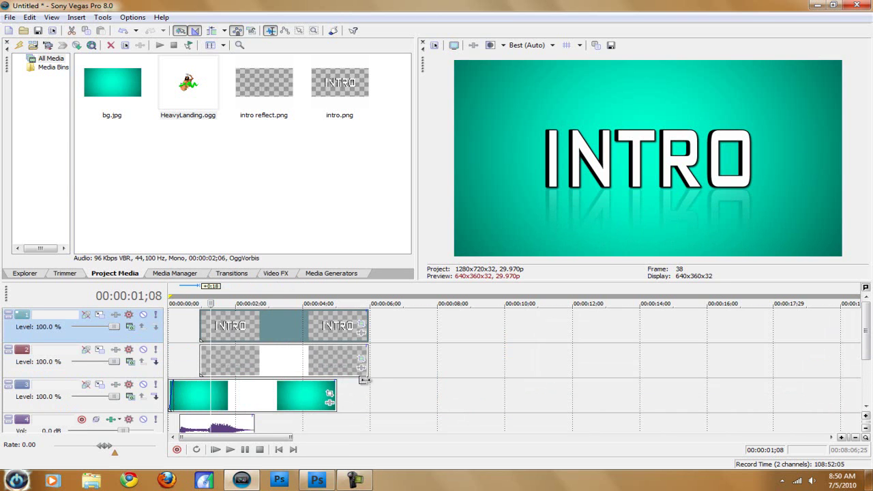
# Mark a loop region from 00:00:00;00 to the sound's end at 00:00:02;16.
pyautogui.click(251, 421)
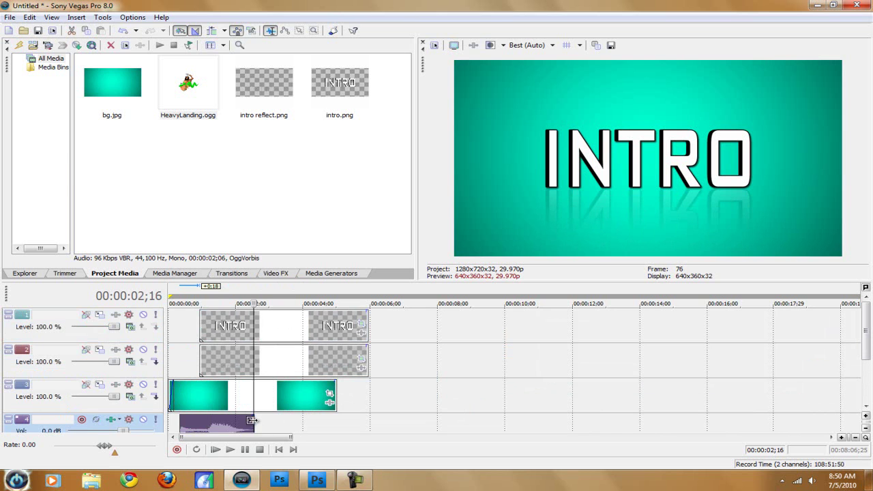
pyautogui.scroll(4, 362, 428)
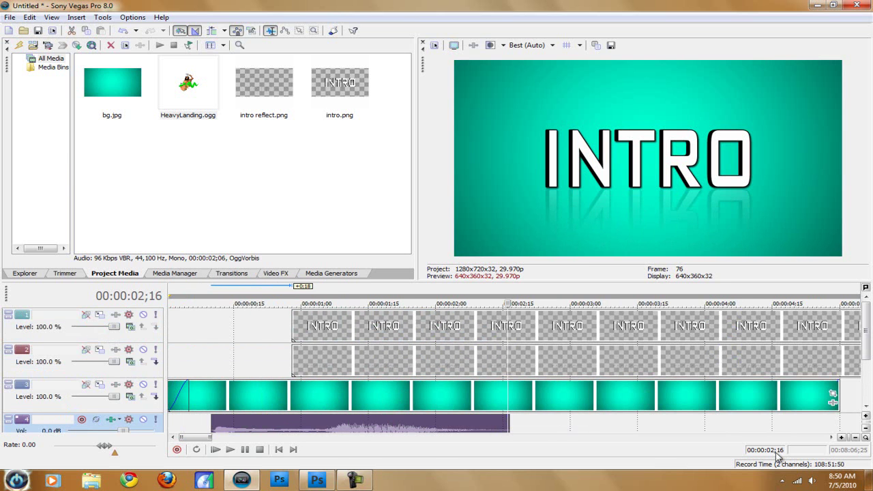
pyautogui.moveTo(864, 326); pyautogui.dragTo(864, 369)
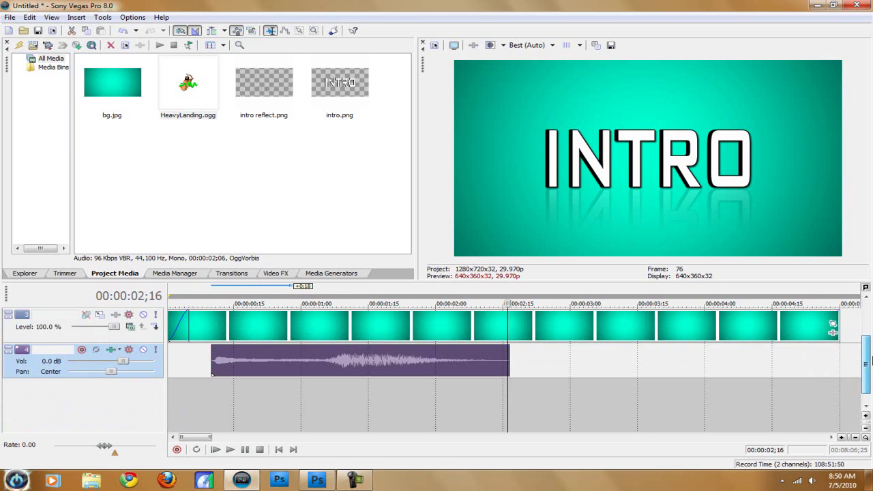
pyautogui.click(553, 414)
pyautogui.moveTo(511, 391); pyautogui.dragTo(392, 396)
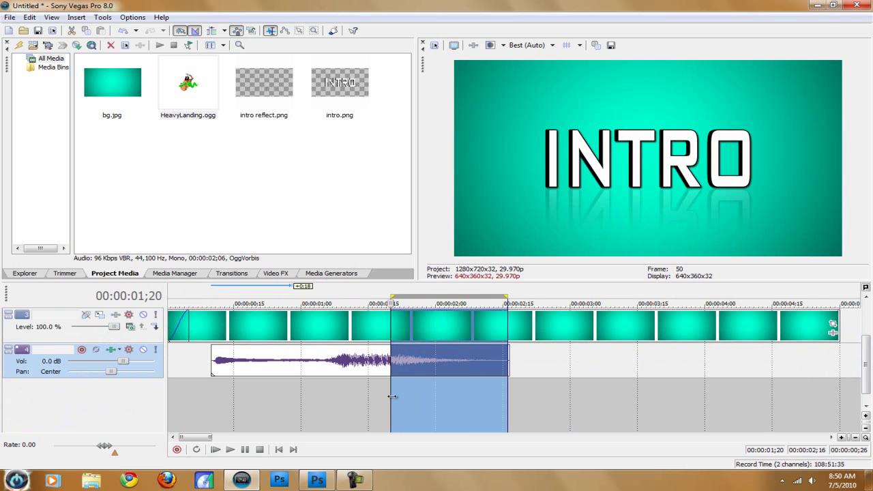
pyautogui.moveTo(392, 397); pyautogui.dragTo(141, 413)
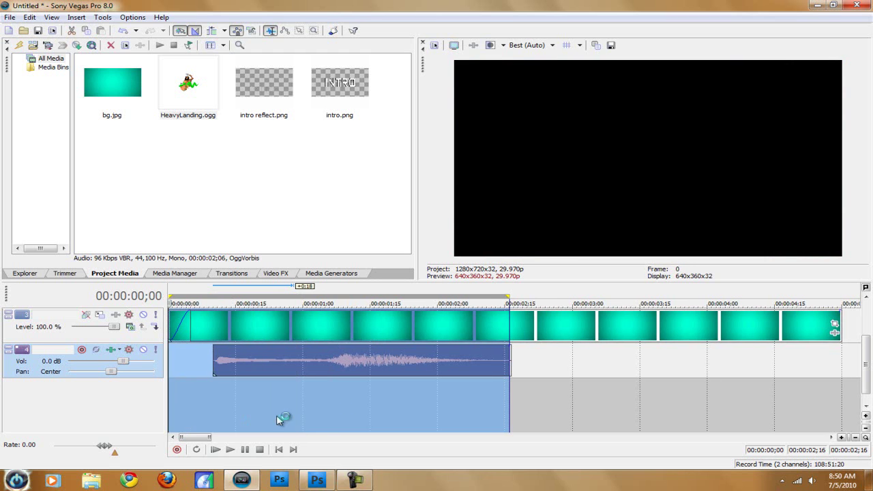
# Turn on Loop Playback, play the marked region with title and sound, then stop.
pyautogui.click(198, 450)
pyautogui.click(230, 450)
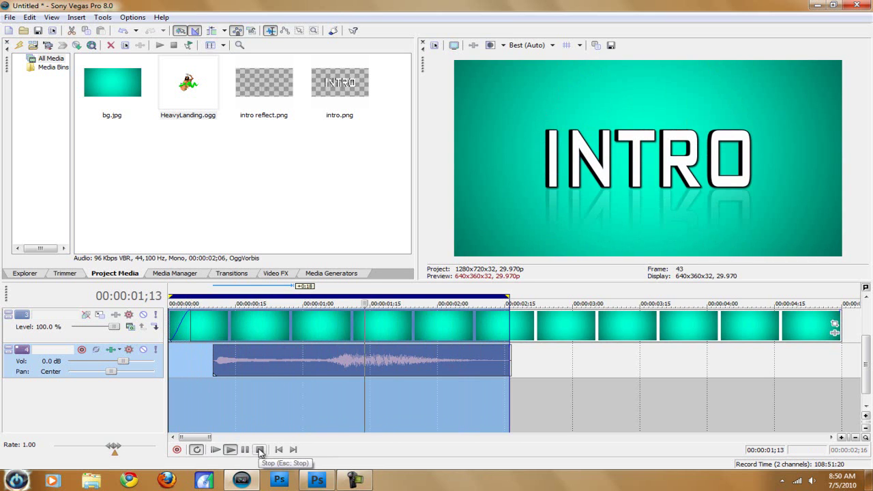
pyautogui.click(259, 450)
# Render the project as 'intro intro intro.wmv' into the intro intro folder with the 4youtube template.
pyautogui.click(9, 17)
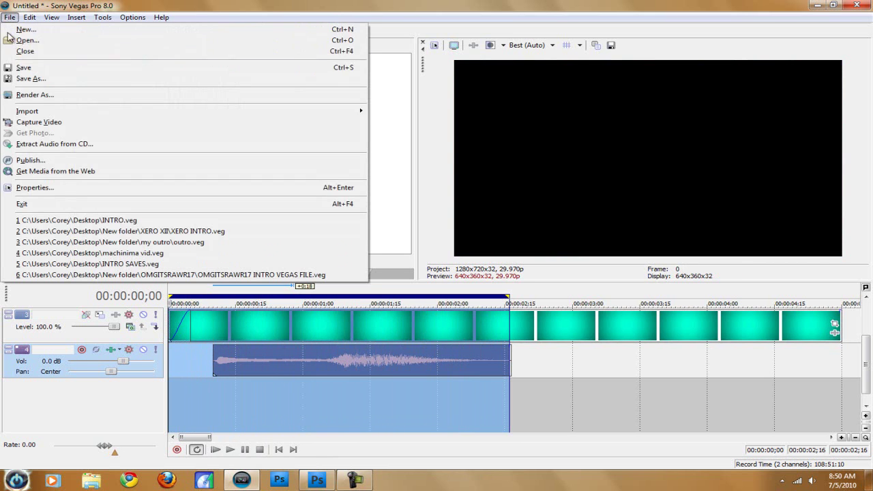
pyautogui.click(27, 95)
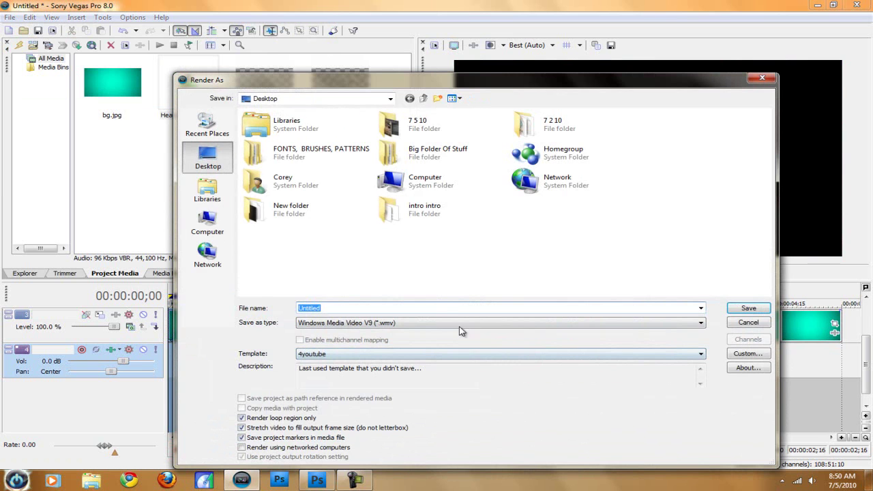
pyautogui.write('intro i')
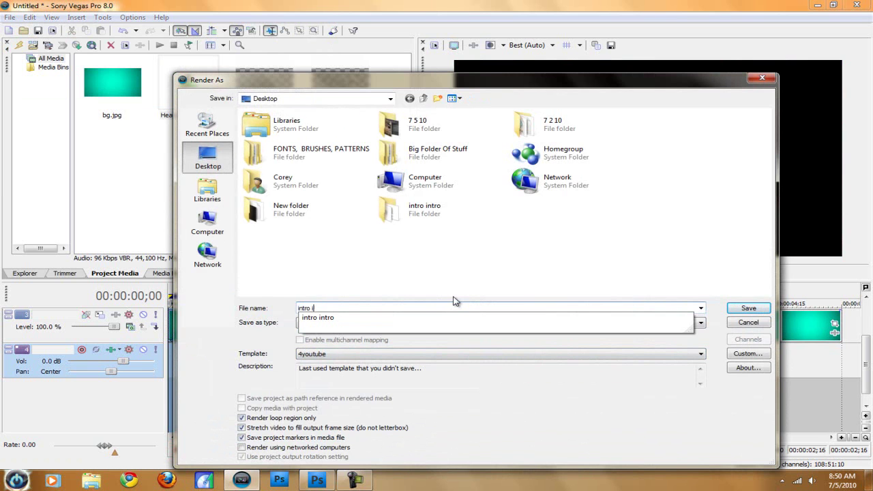
pyautogui.write('ntro')
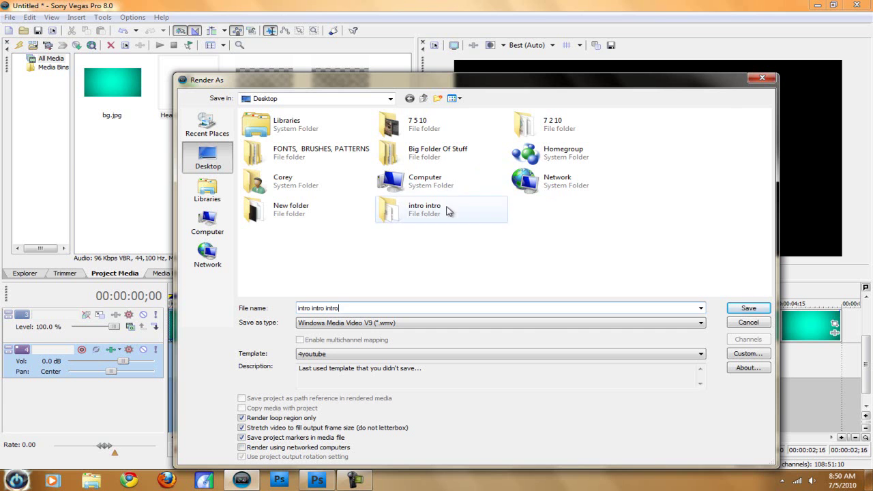
pyautogui.doubleClick(395, 208)
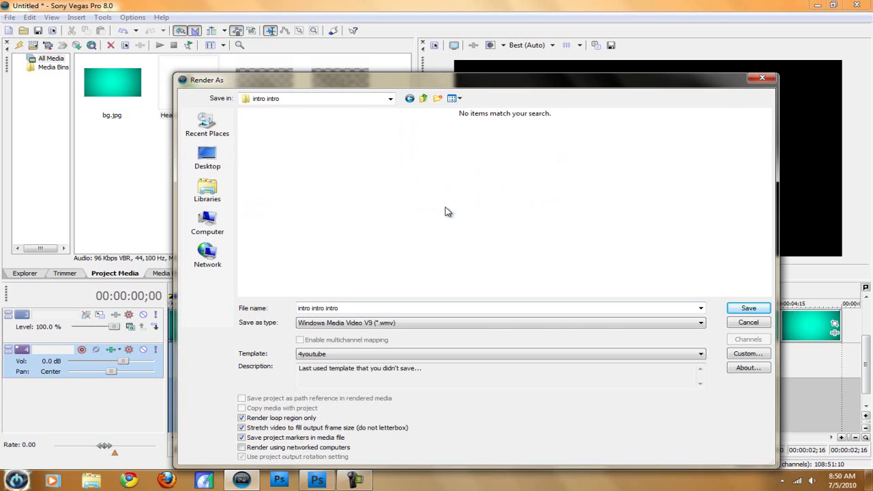
pyautogui.click(732, 308)
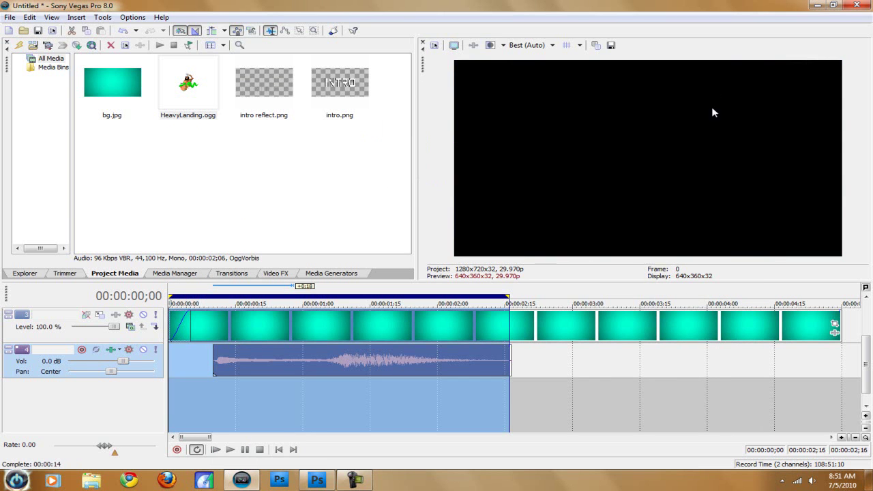
# Minimize Sony Vegas to reveal the desktop and the intro intro folder.
pyautogui.click(816, 7)
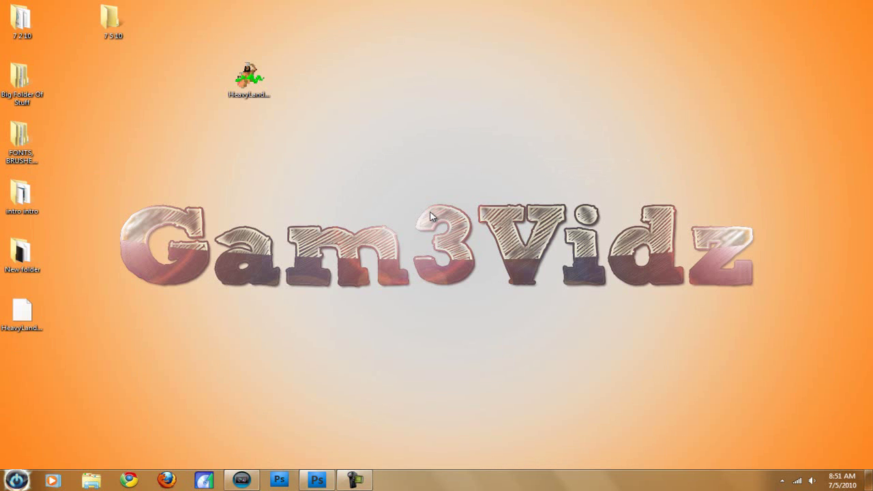